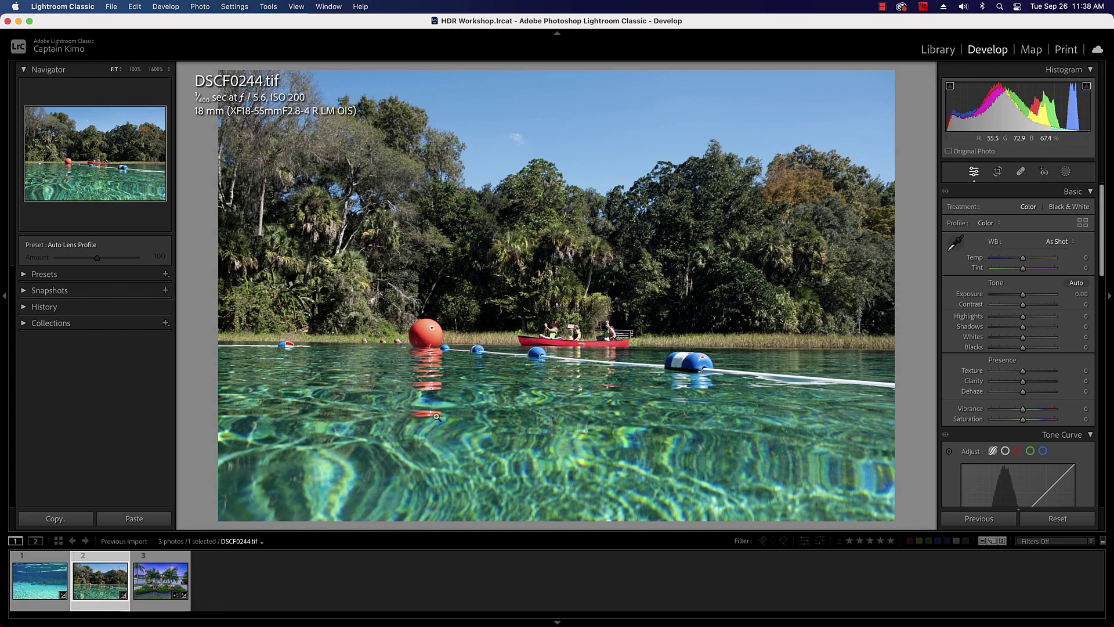
- View DSCF0233.tif and DSCF0244.tif alternately in the filmstrip
click(28, 583)
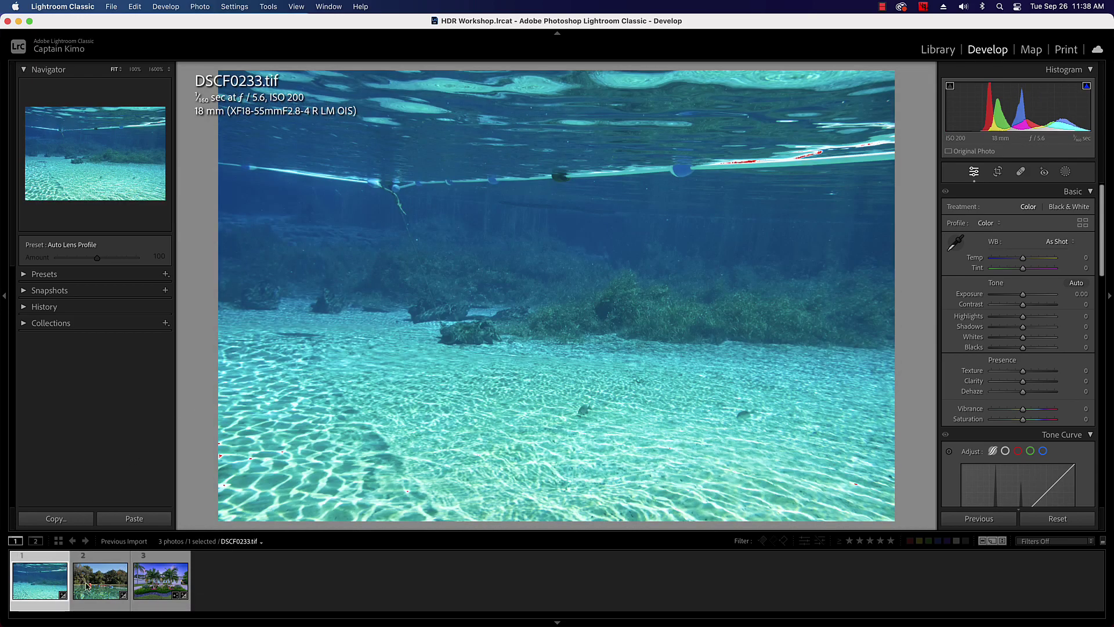
click(90, 587)
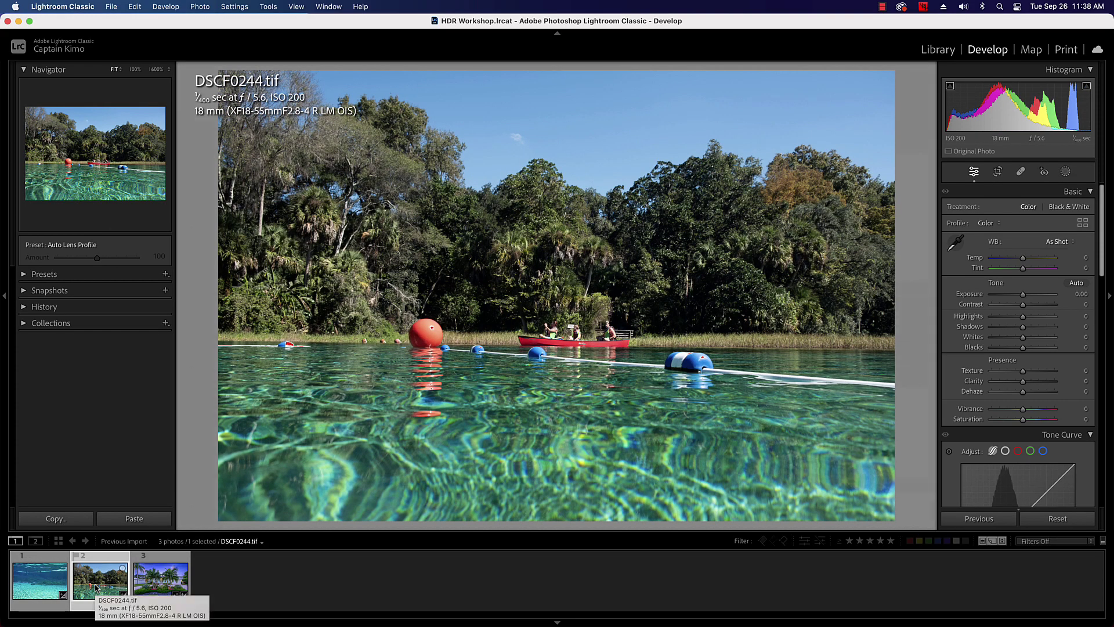
click(37, 586)
click(106, 586)
- Open DSCF0603-Enhanced-NR-HDR.tif in Adobe Photoshop 2024 as a copy with Lightroom adjustments
click(154, 587)
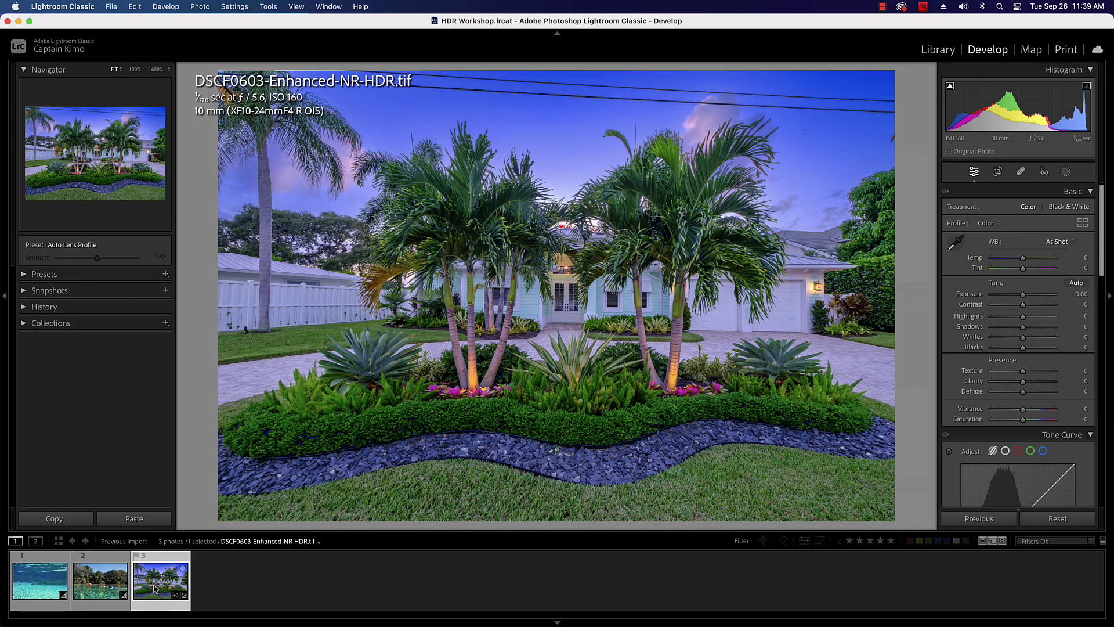
right_click(155, 588)
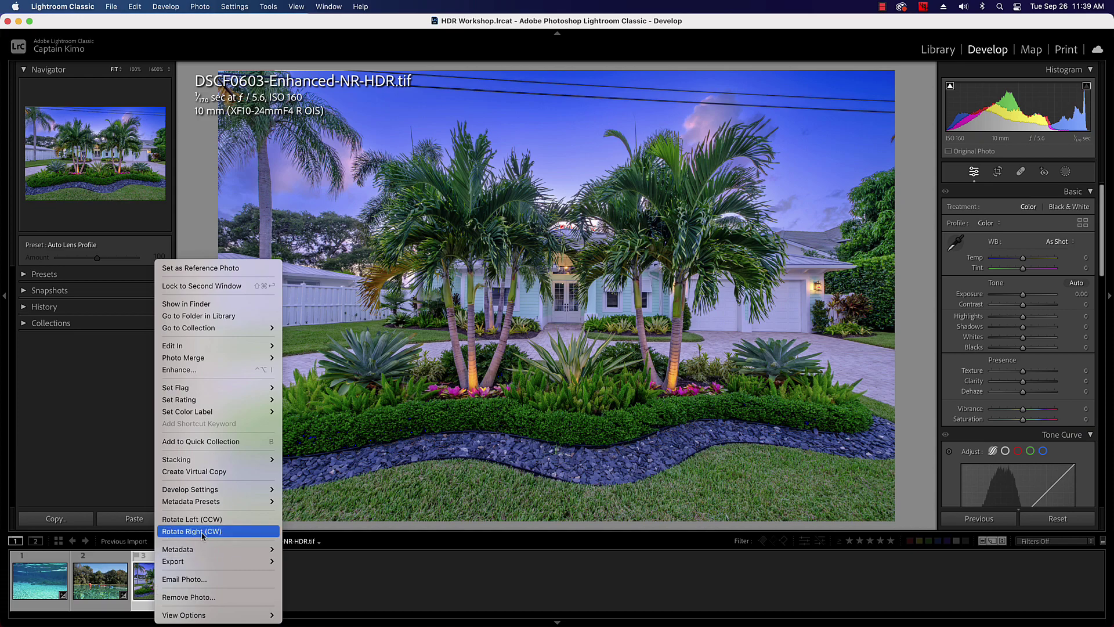
mouse_move(263, 346)
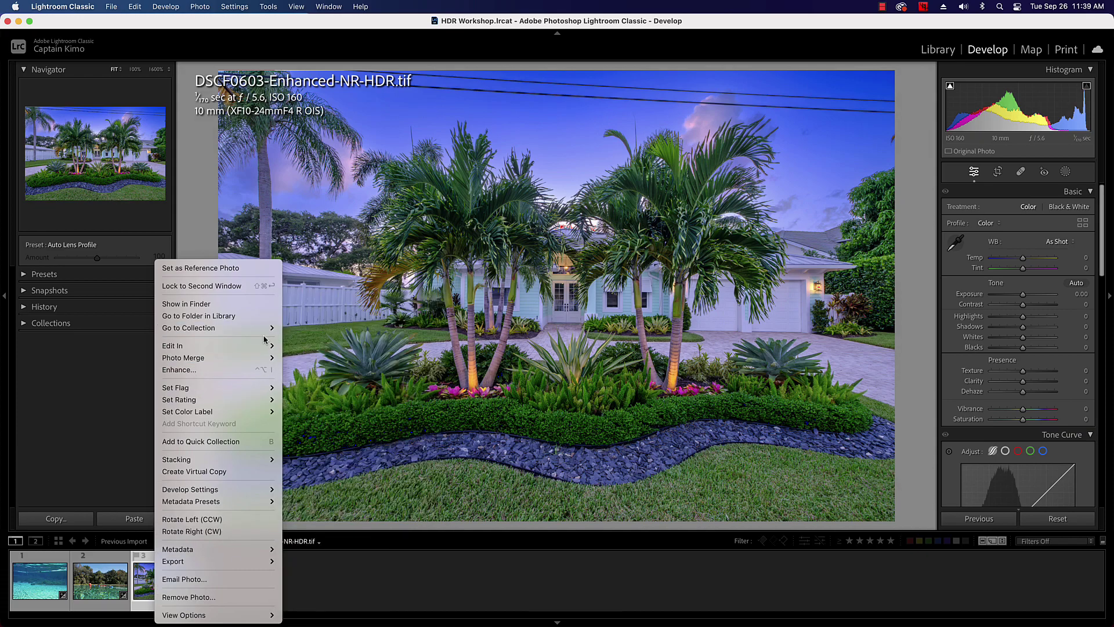
click(343, 299)
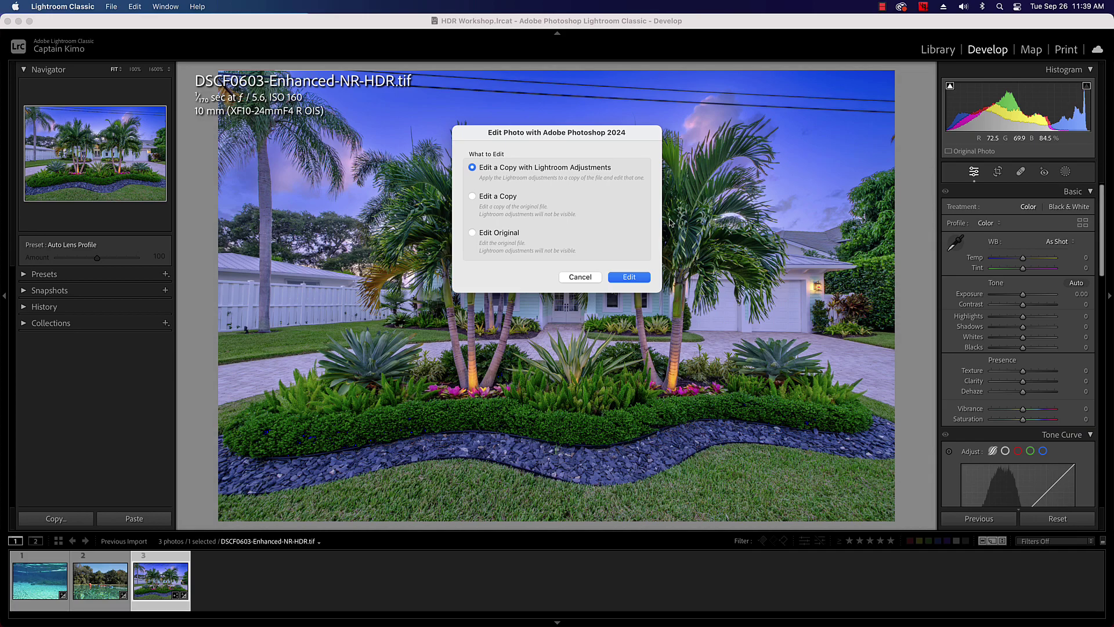
click(631, 278)
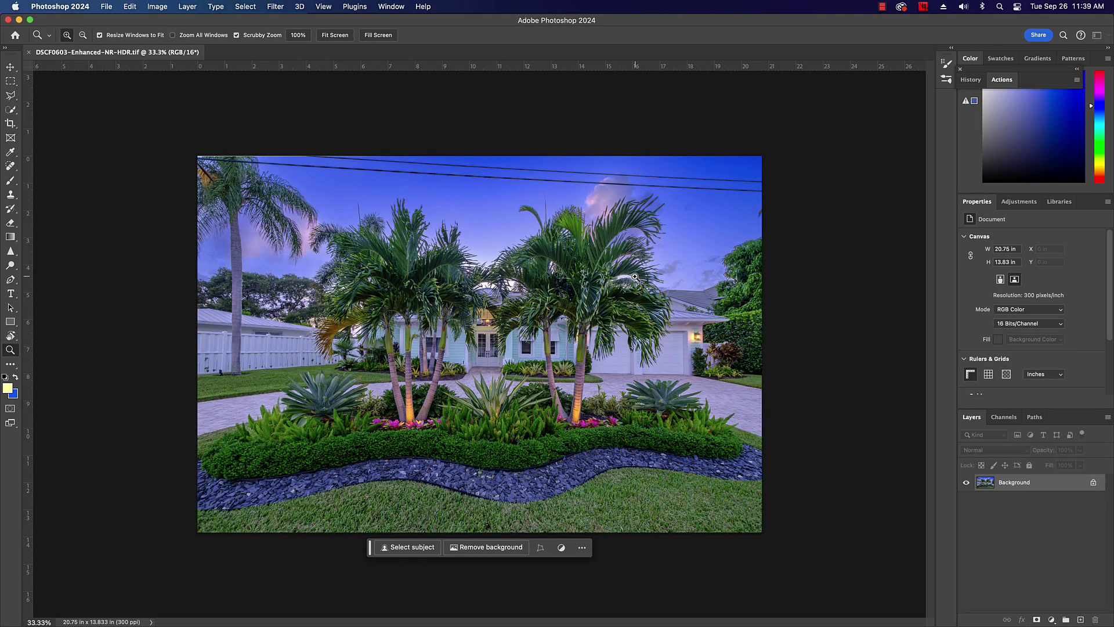
- Marquee-select the full-width strip of sky containing the wires and run Generative Fill with the prompt "remove telephone wire"
click(10, 81)
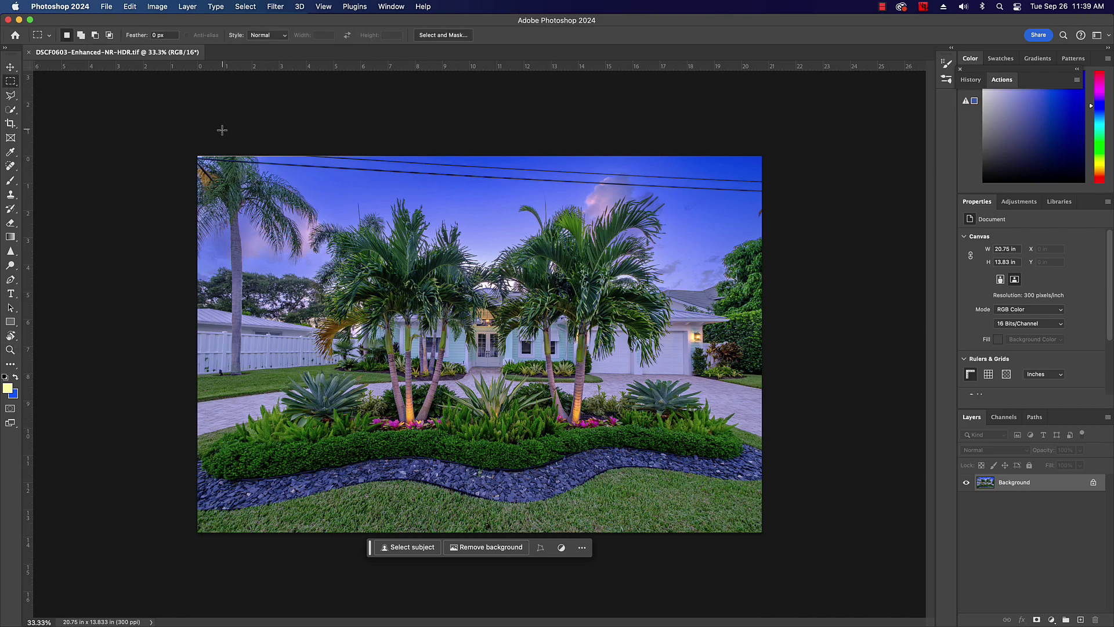
drag(180, 147, 815, 193)
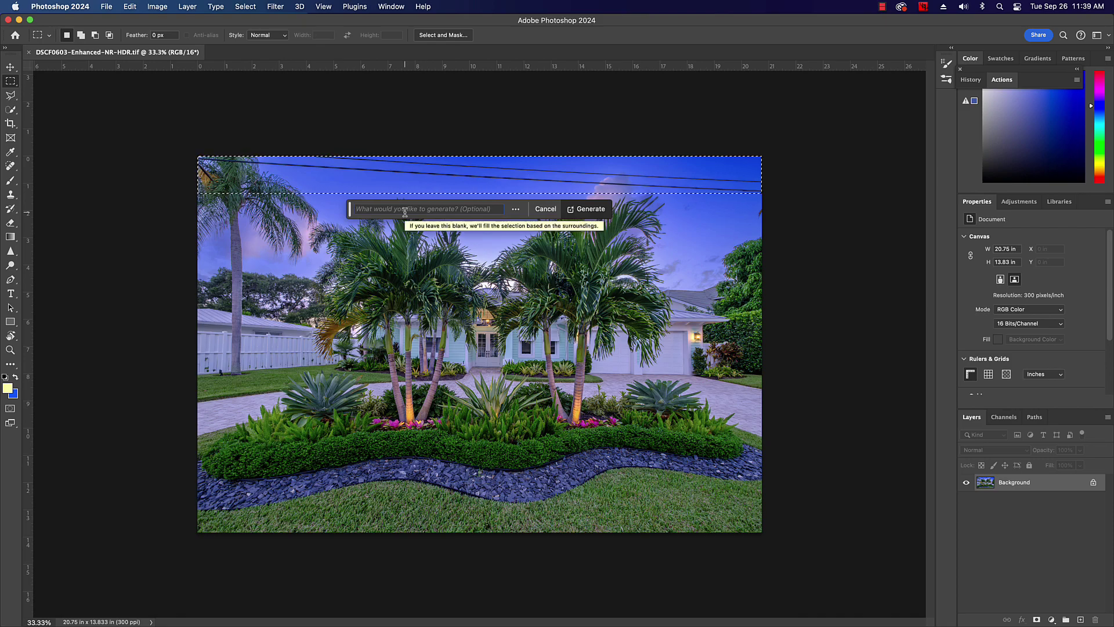
text(move telephone wire)
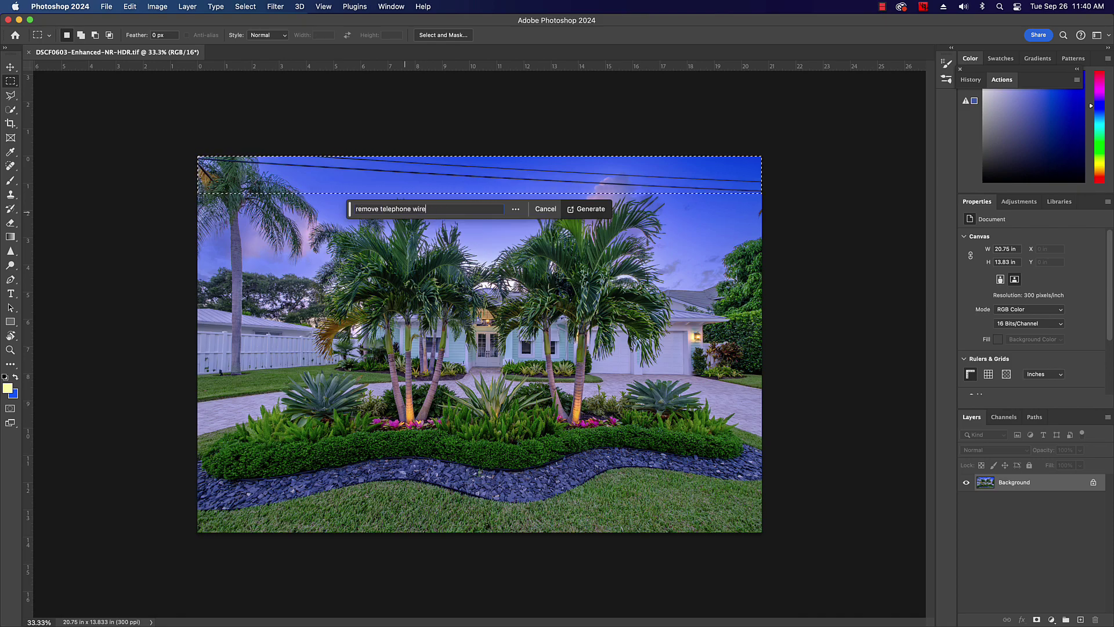
click(592, 212)
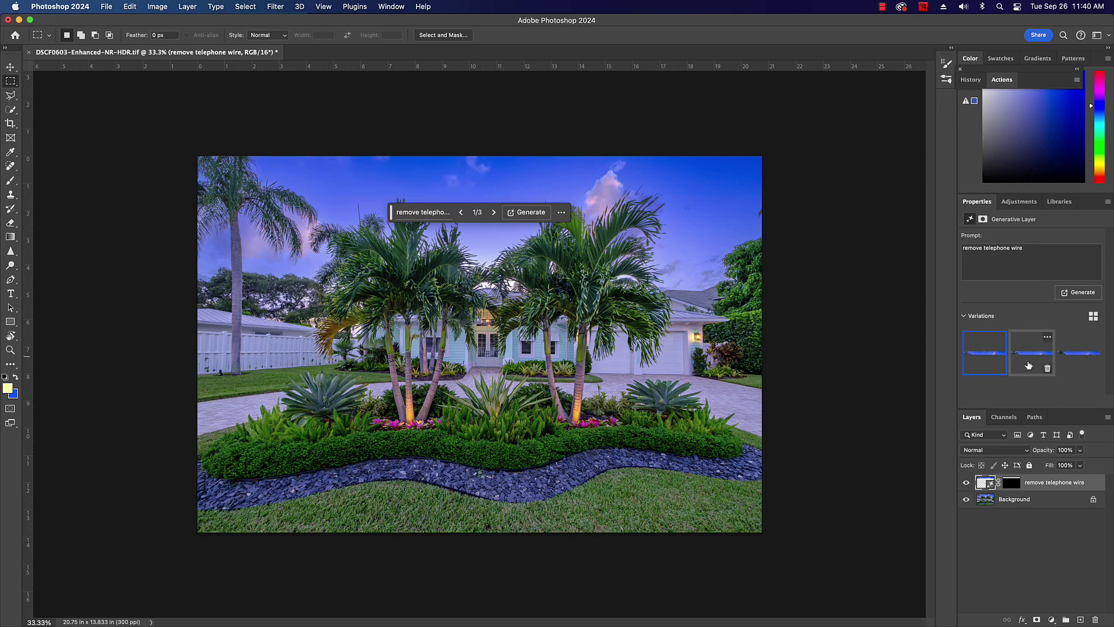
- Toggle the visibility of the "remove telephone wire" layer to compare the image before and after the fill
click(966, 483)
click(966, 483)
click(966, 483)
click(967, 483)
click(966, 483)
click(966, 483)
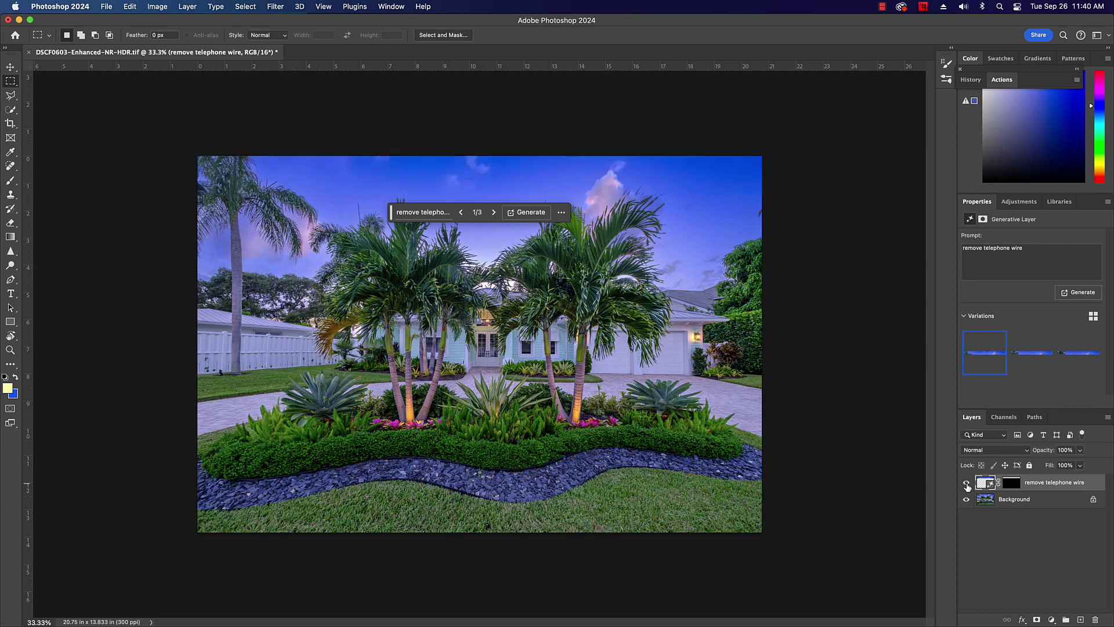
click(966, 483)
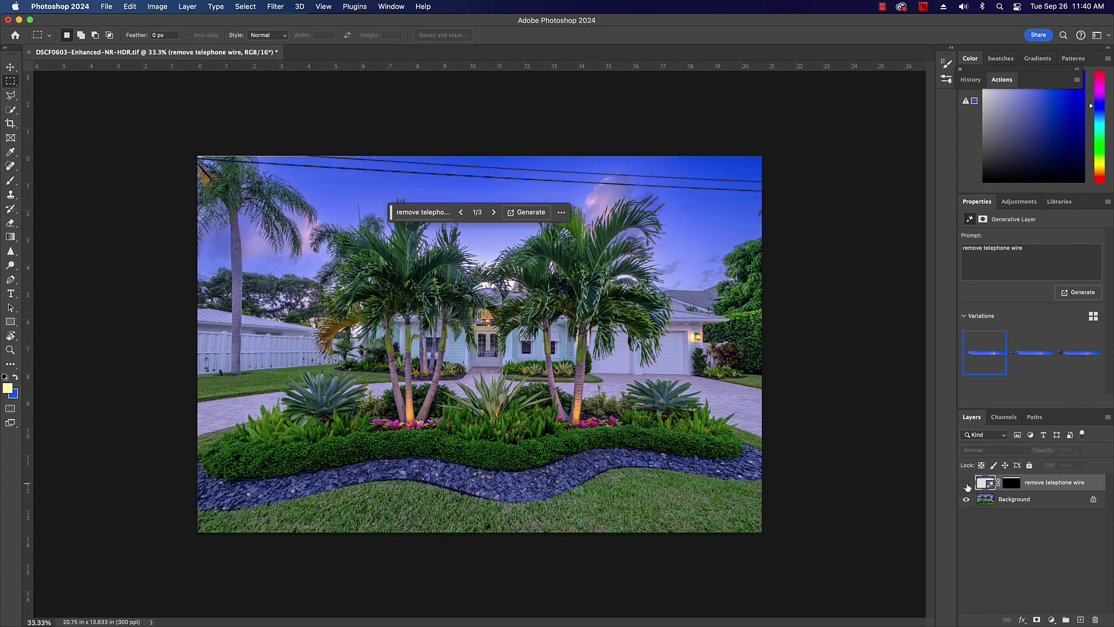
- Compare the three generated wire-removal variations, keep the second one, and deselect the layer
click(1032, 357)
click(984, 358)
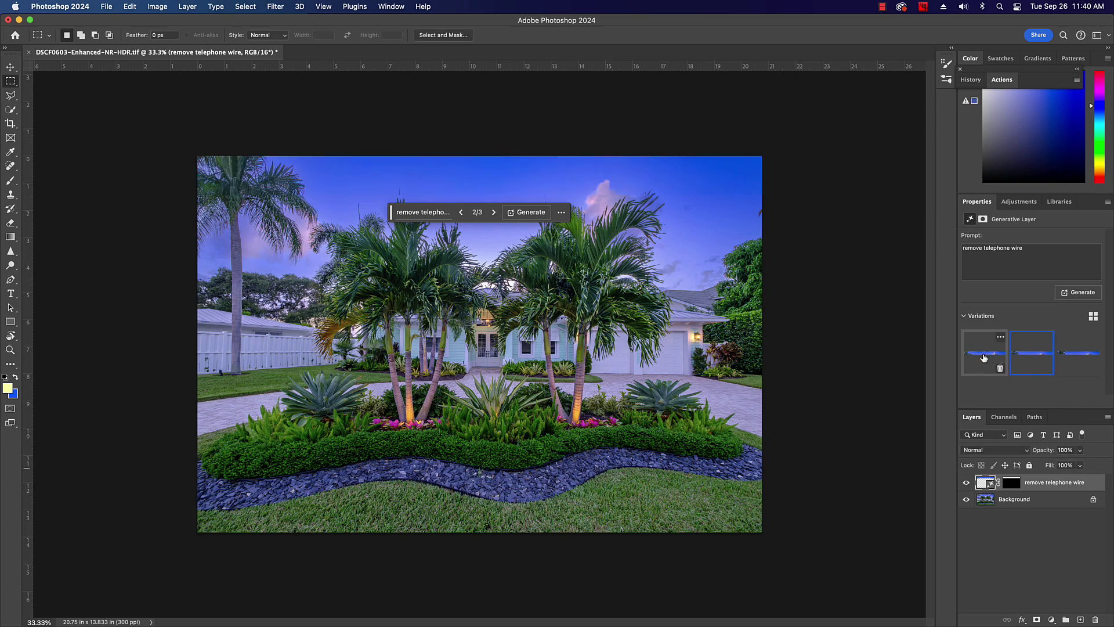
click(1039, 358)
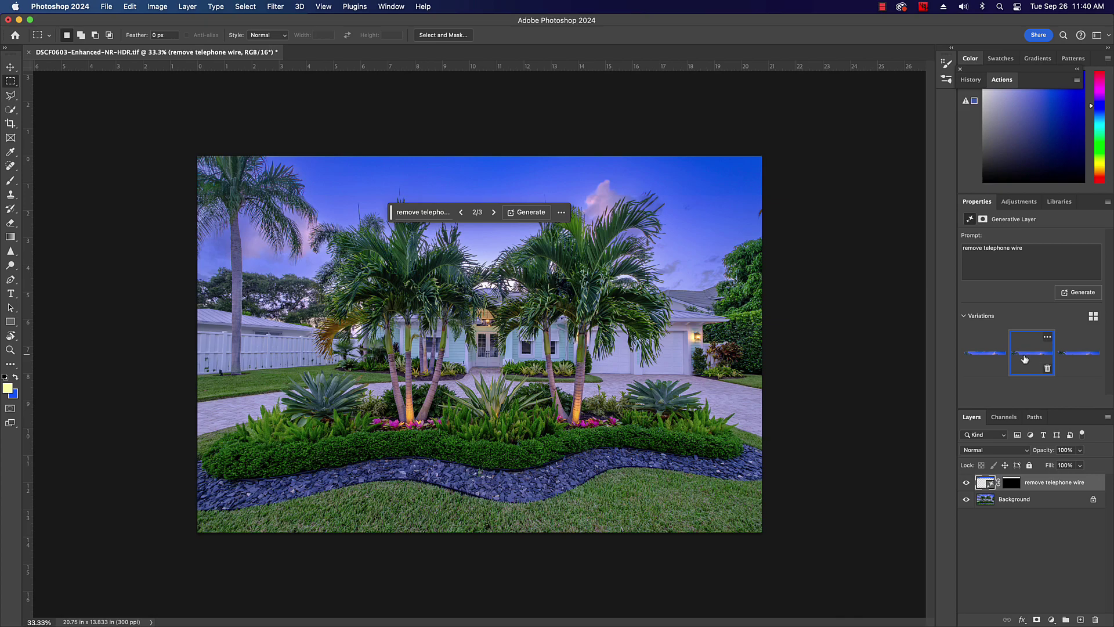
click(982, 356)
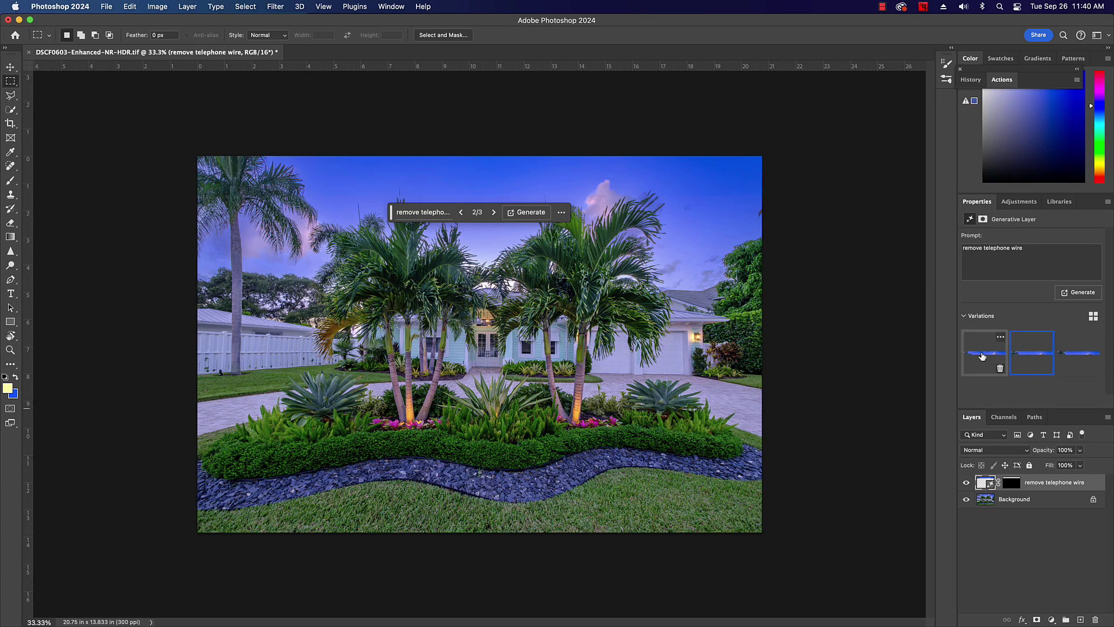
click(1024, 359)
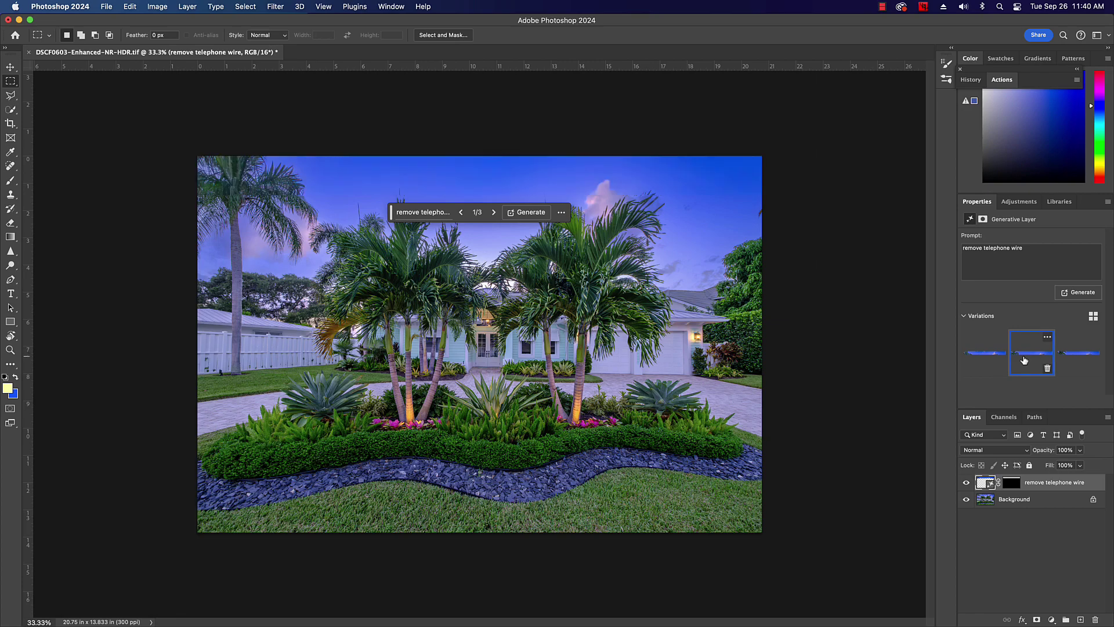
click(1026, 361)
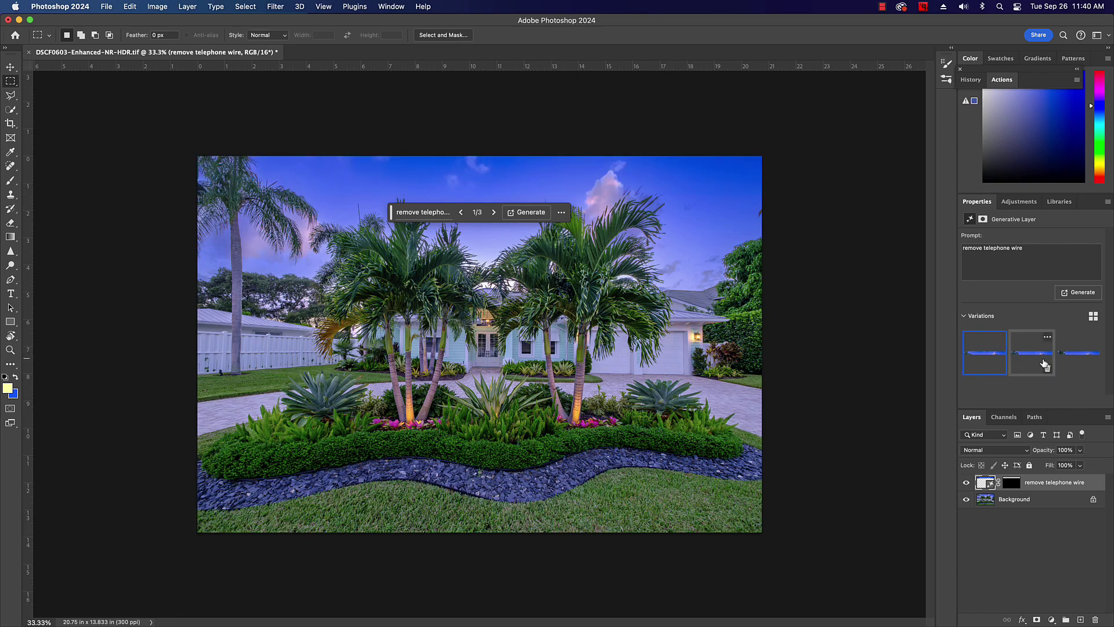
click(1031, 361)
click(1071, 360)
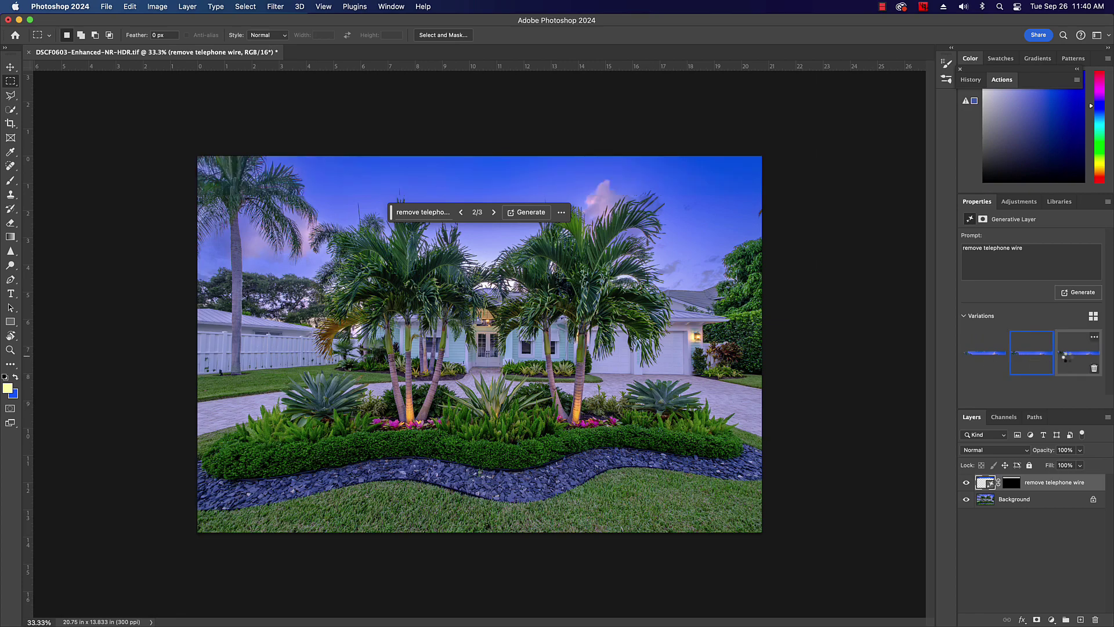
click(1036, 360)
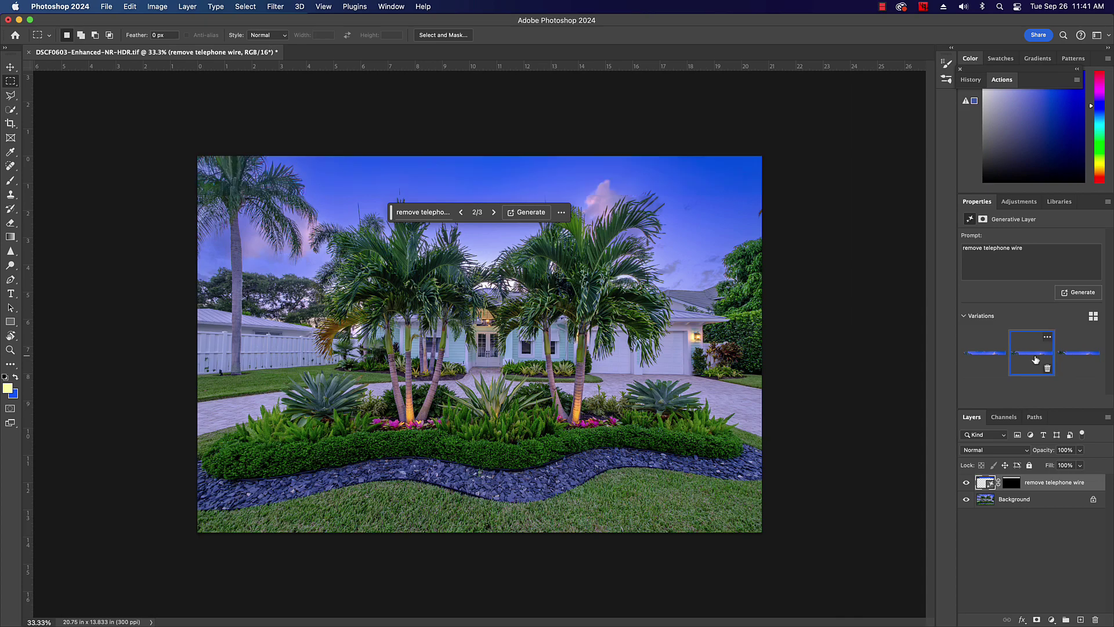
click(1006, 540)
- Inspect the tall palm's crown close up, comparing the fronds with and without the generative layer
key(z)
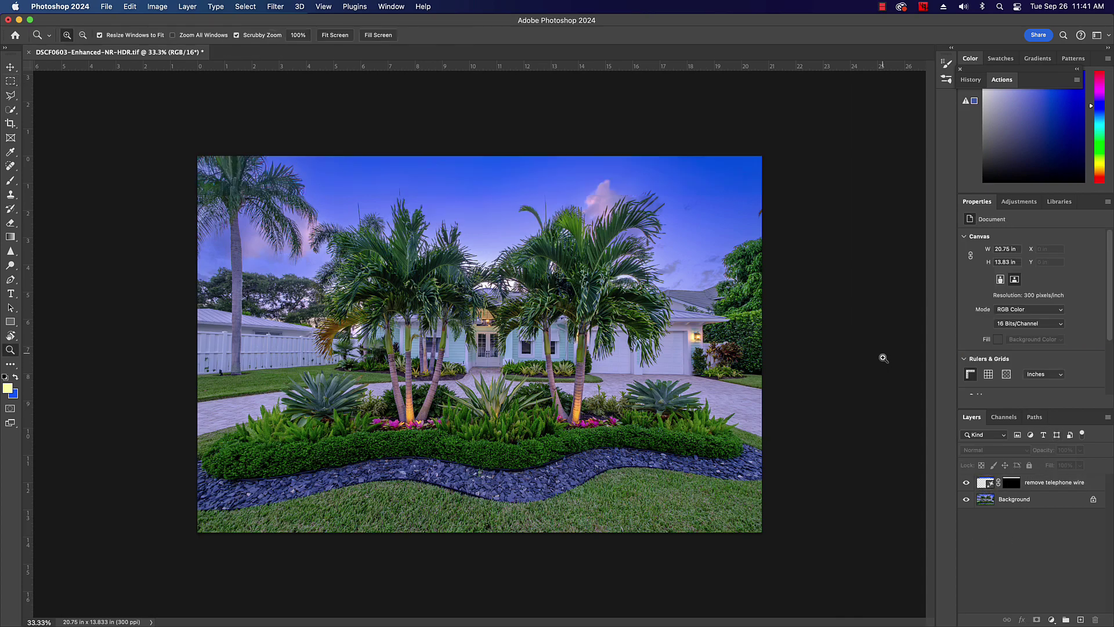
drag(226, 177, 293, 194)
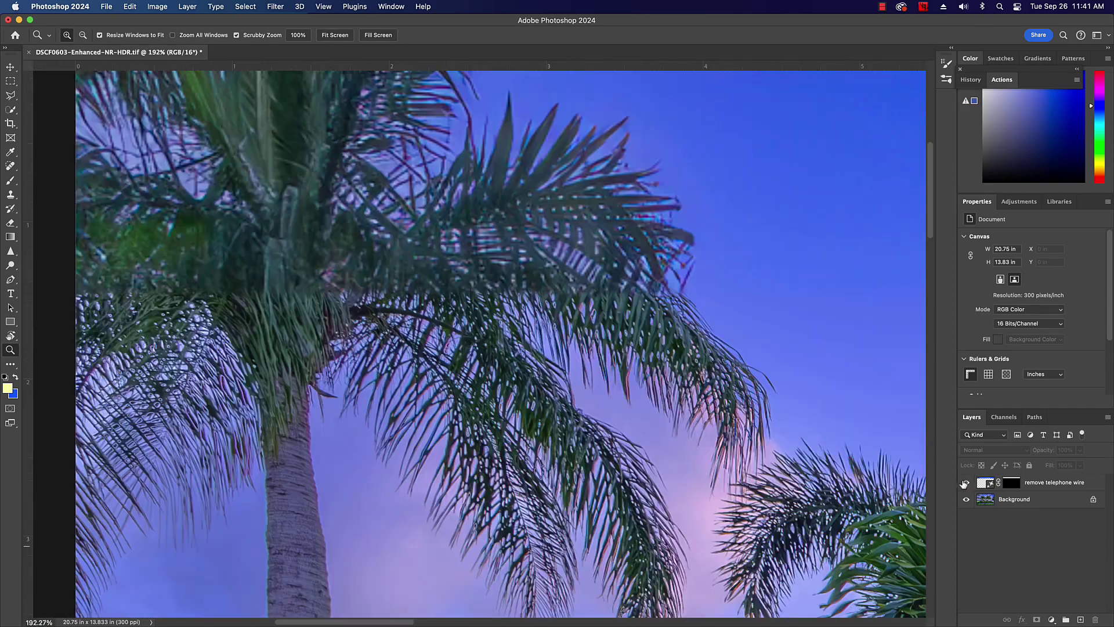
click(966, 483)
click(966, 484)
click(966, 484)
click(966, 484)
click(966, 483)
click(966, 484)
- Check the sky above the left palm group with the generative layer on and off
drag(767, 214, 480, 368)
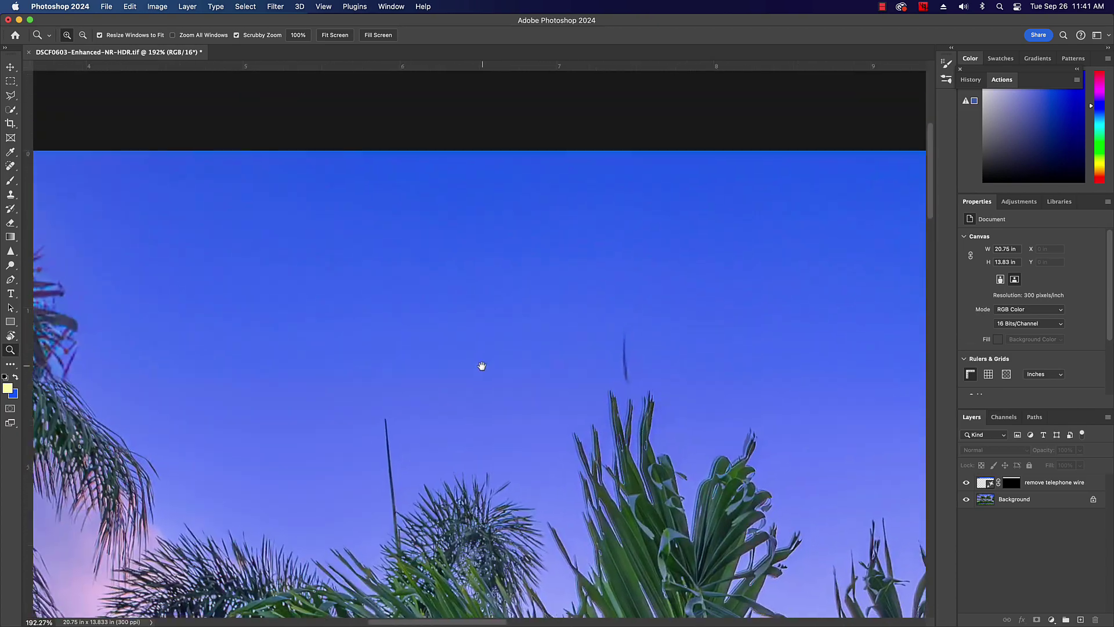
click(965, 484)
click(965, 483)
click(966, 485)
click(965, 485)
- Compare the right palm's frond tips and the sky toward the right image edge with and without the generative layer
drag(781, 346, 298, 321)
click(968, 488)
click(968, 486)
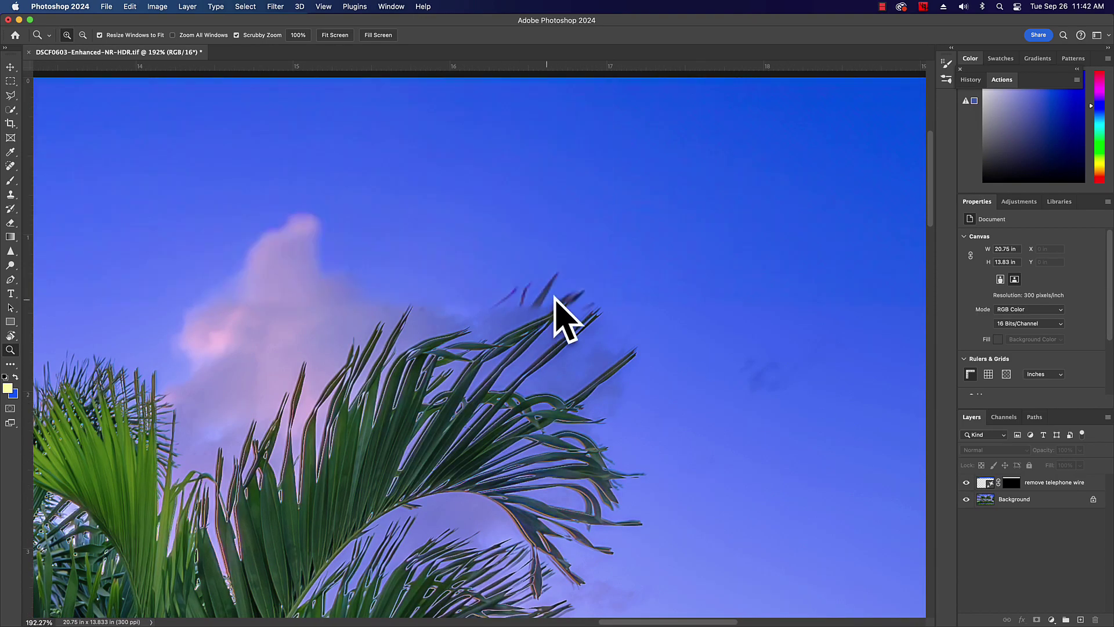
click(966, 487)
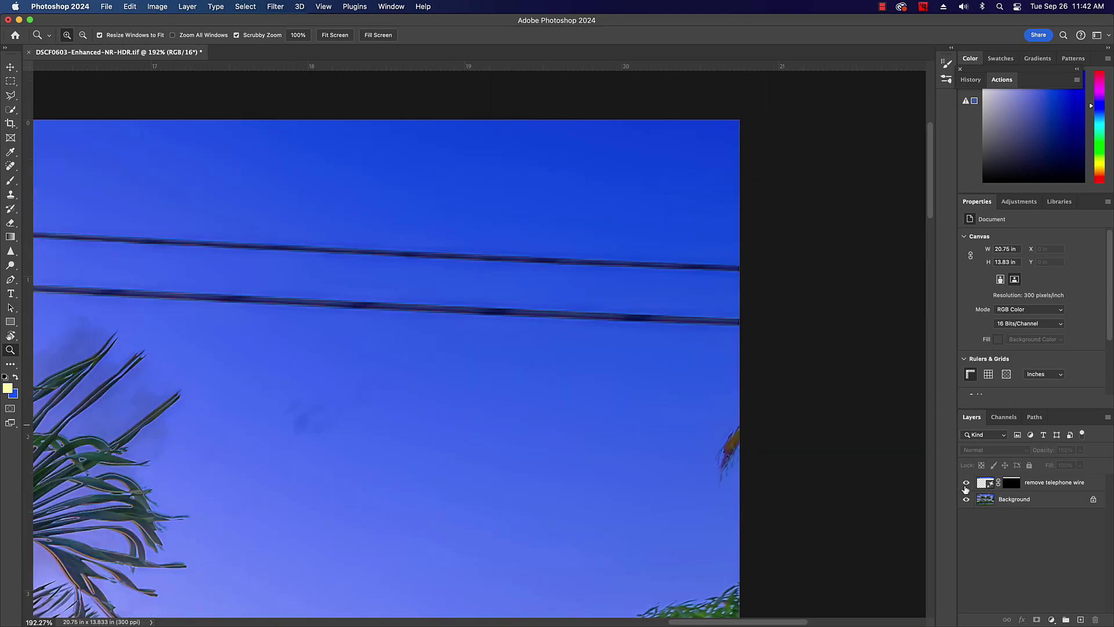
click(966, 486)
click(966, 486)
click(966, 486)
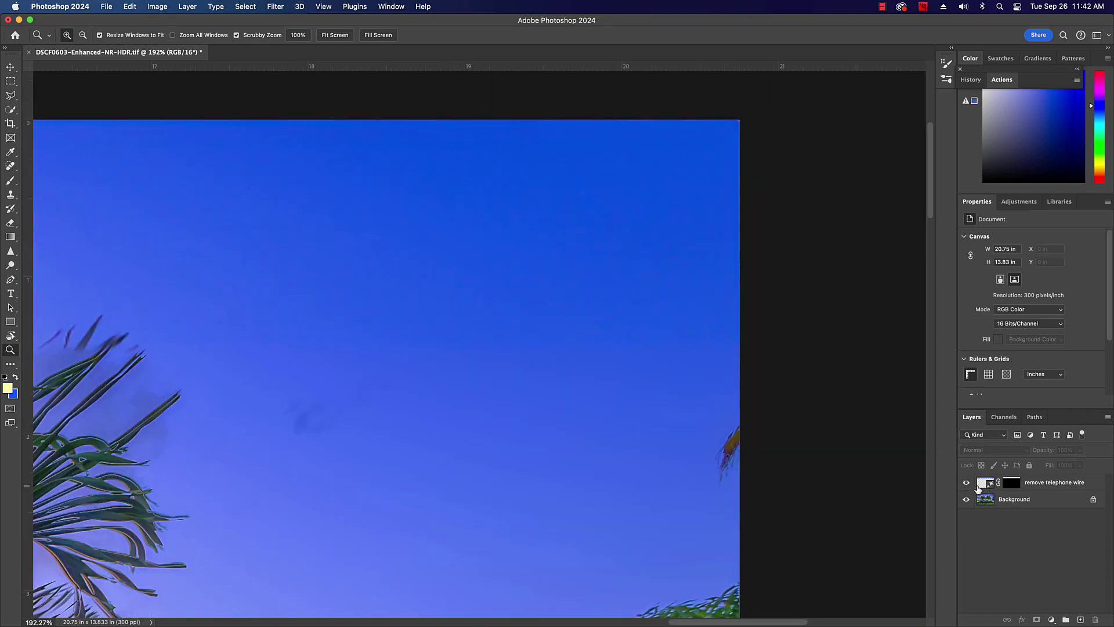
- Stamp all visible layers into a new layer above the "remove telephone wire" layer
key(super+alt+shift+e)
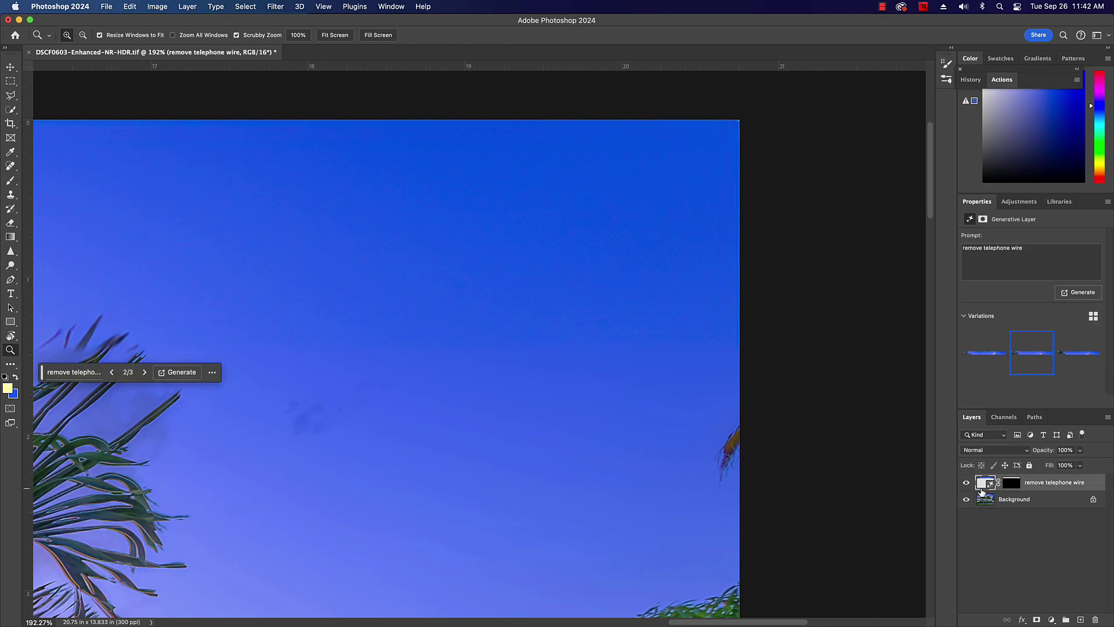
alt+click(515, 464)
key(super+0)
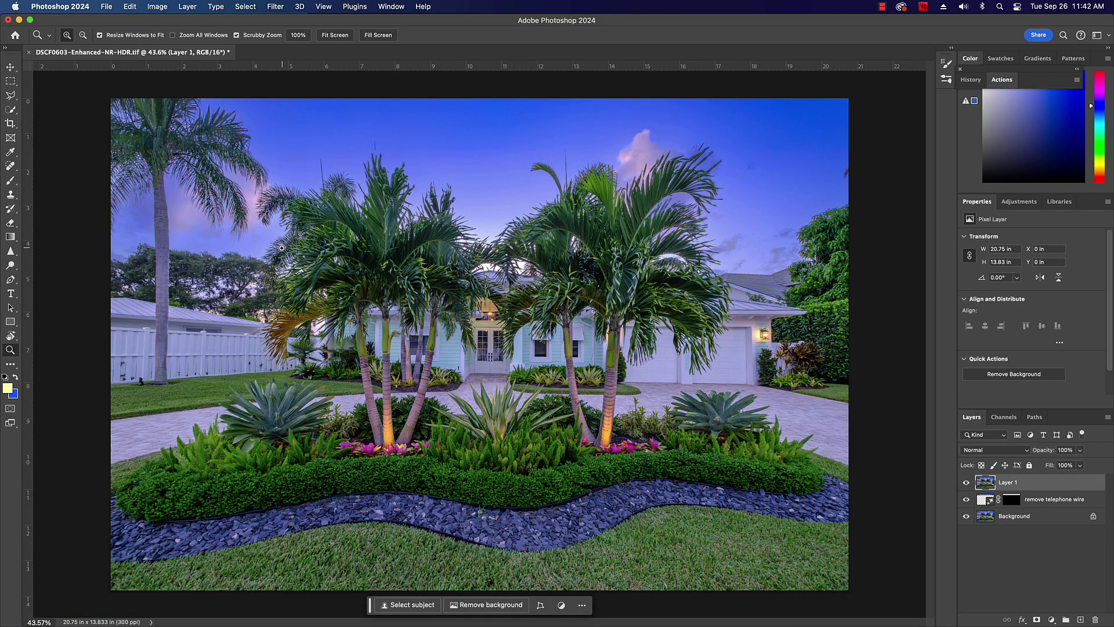
- Hide the "remove telephone wire" layer, keep Layer 1 visible, and add a white layer mask to Layer 1
drag(967, 501, 966, 483)
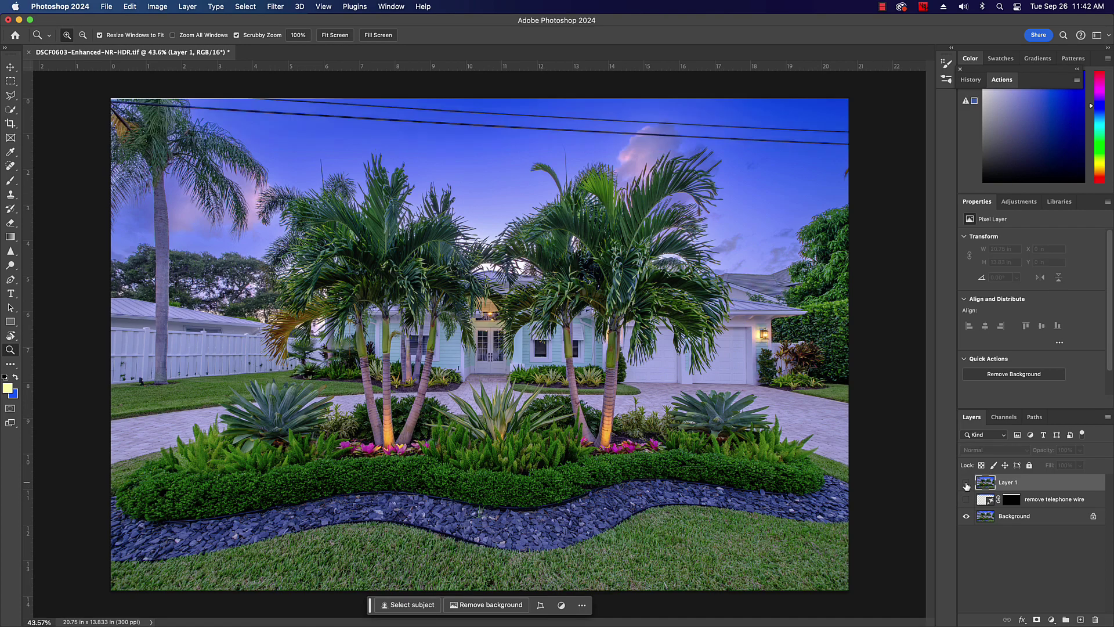
click(966, 483)
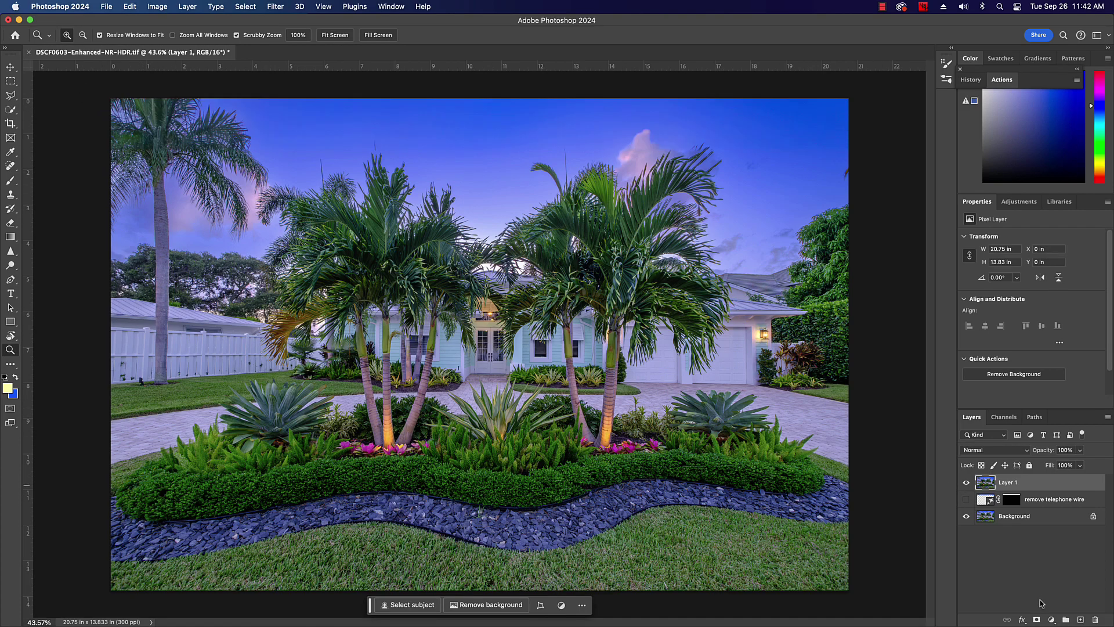
click(1036, 620)
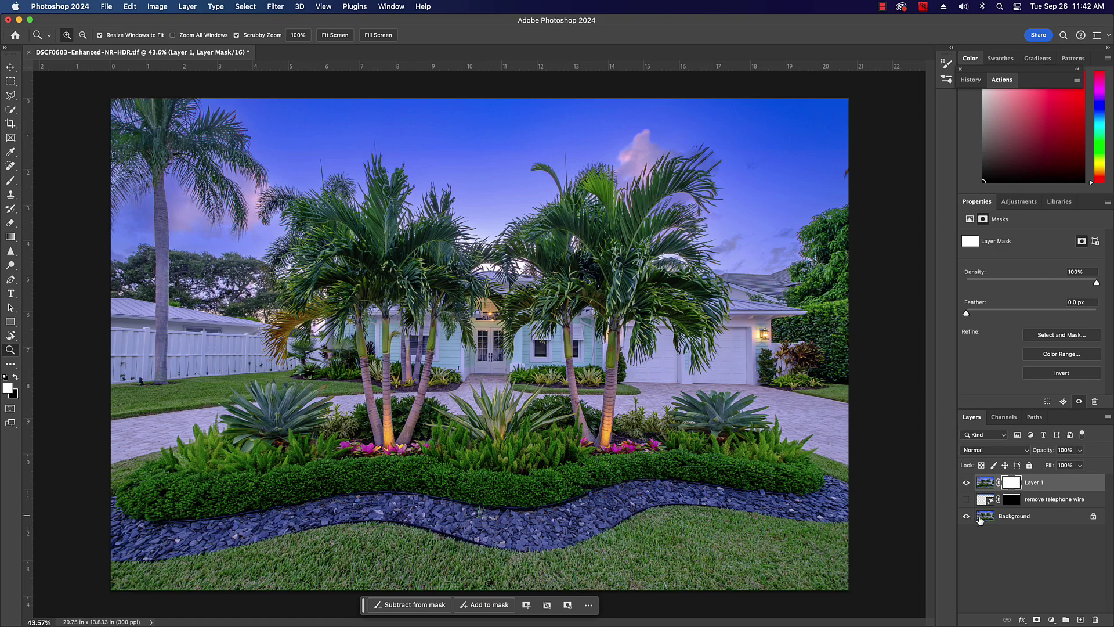
- Paint black on Layer 1's mask over the tall palm's crown with a 600 and then a 400 brush to reveal the original fronds
click(15, 377)
key(b)
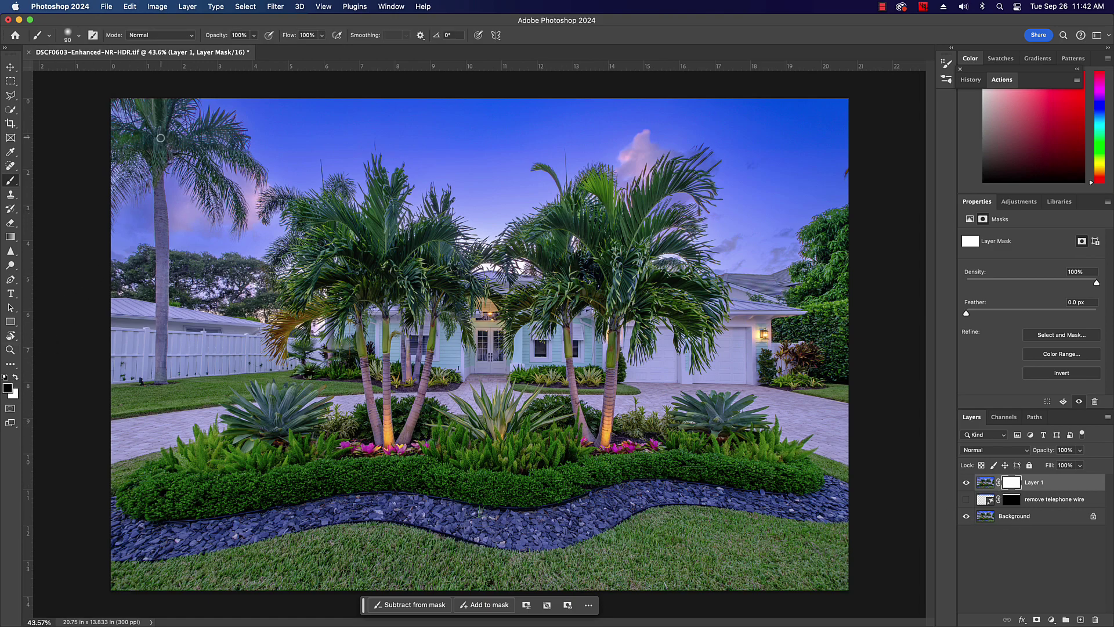
drag(174, 116, 126, 115)
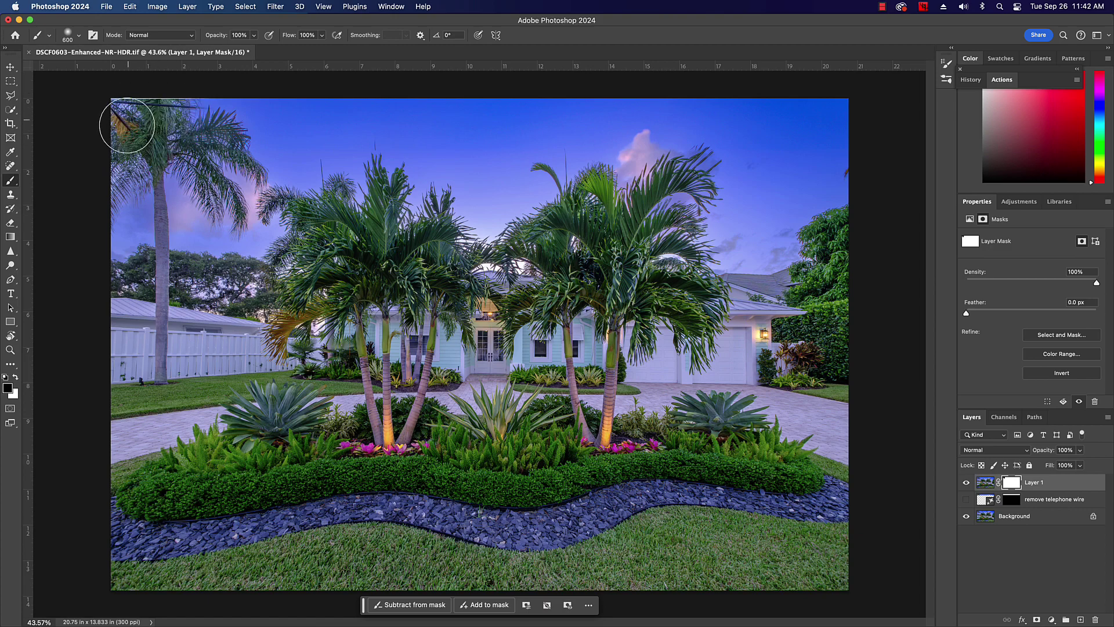
key(bracketleft)
key(bracketleft)
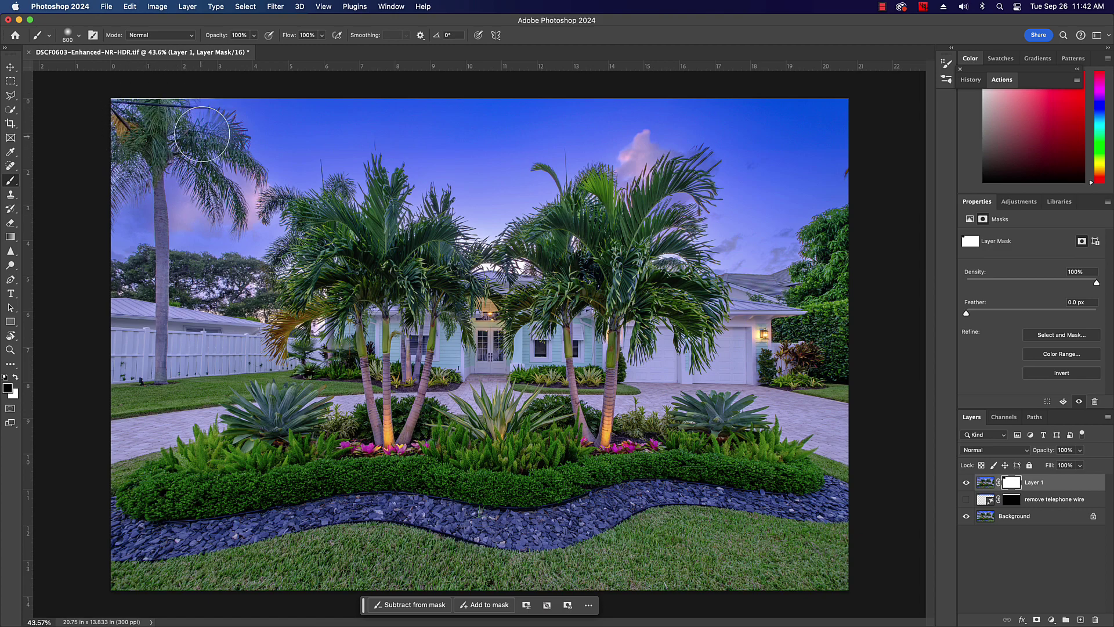
drag(250, 108, 151, 103)
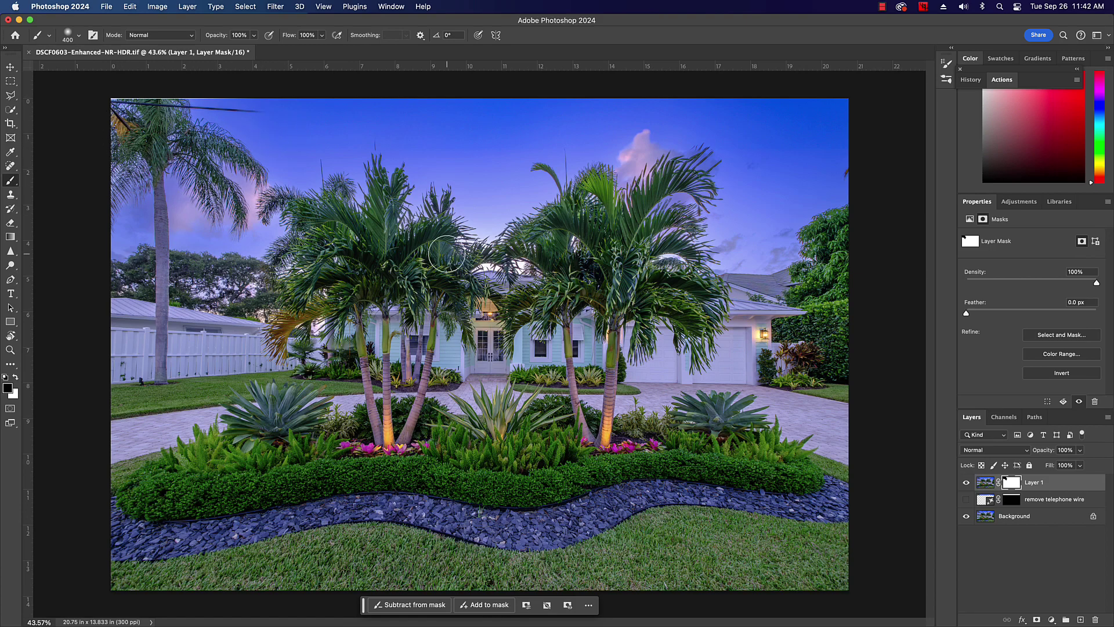
- Stamp the visible layers into a new layer and heal the leftover wire in the sky beside the tall palm with an 80 px Spot Healing Brush
key(super+alt+shift+e)
key(z)
mouse_move(131, 96)
mouse_down()
mouse_move(283, 220)
mouse_move(214, 184)
mouse_up()
key(j)
key(bracketleft)
key(bracketleft)
key(bracketleft)
key(bracketleft)
drag(830, 199, 438, 185)
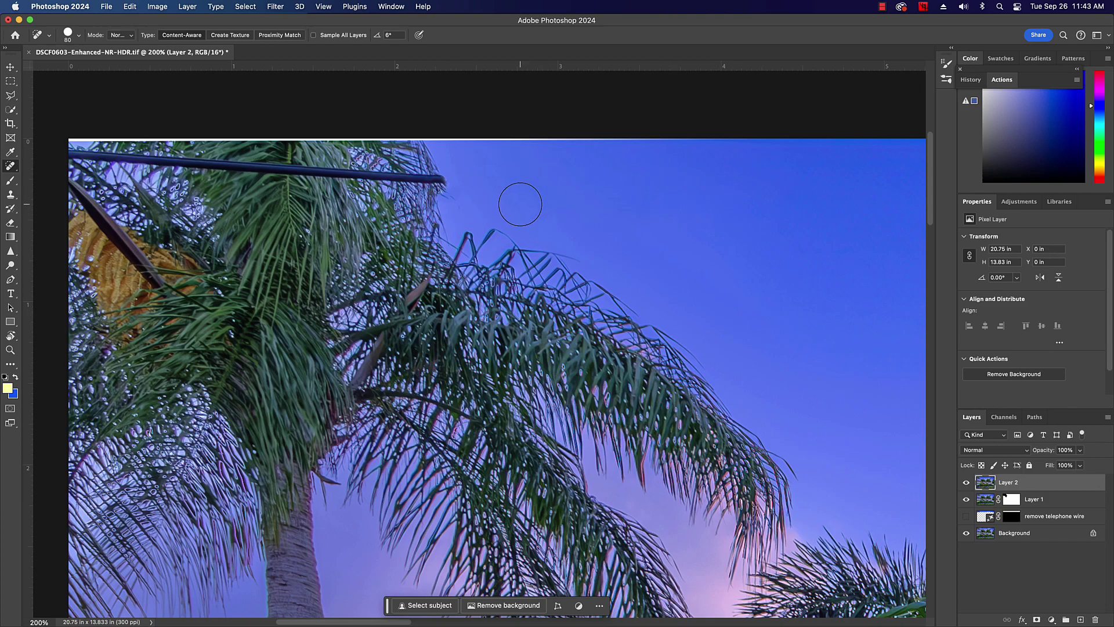
- Heal the remaining wire across the tall palm's crown and touch up the residue with the Spot Healing Brush
drag(443, 180, 65, 156)
click(312, 192)
click(458, 196)
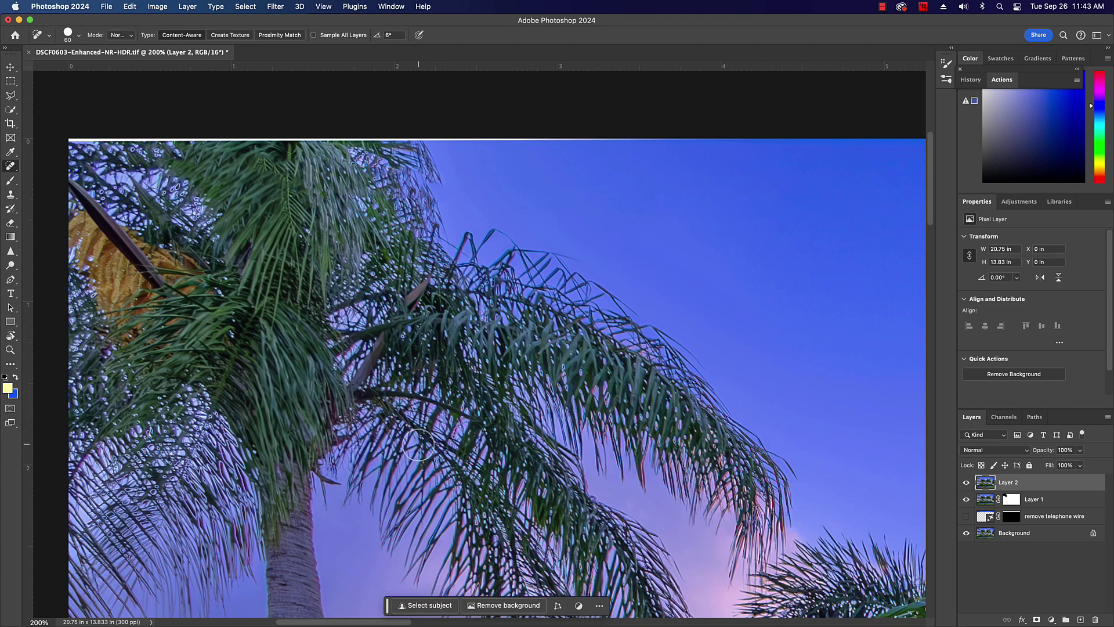
- Heal away the thin vertical spikes rising above the palms in the middle of the photo with the 60 px Spot Healing Brush
key(super+minus)
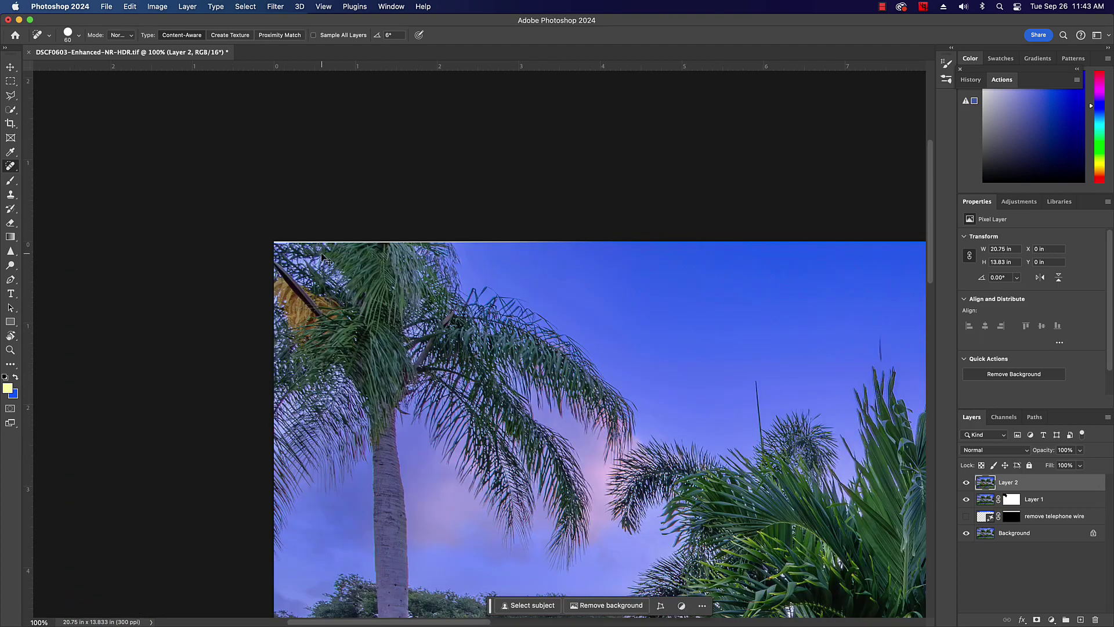
drag(720, 317, 393, 268)
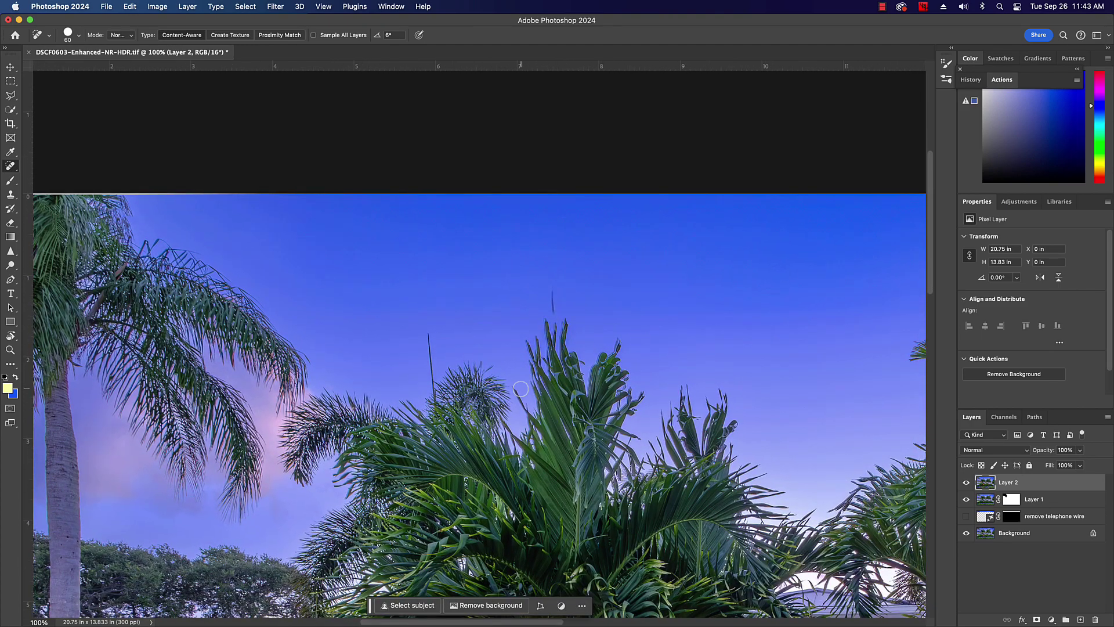
drag(429, 332, 432, 397)
drag(553, 281, 554, 323)
scroll(636, 361, right, 8)
drag(761, 299, 765, 381)
- Heal away the frond at the photo's right edge and the stray fragments above the right palm's frond tips
drag(786, 308, 323, 269)
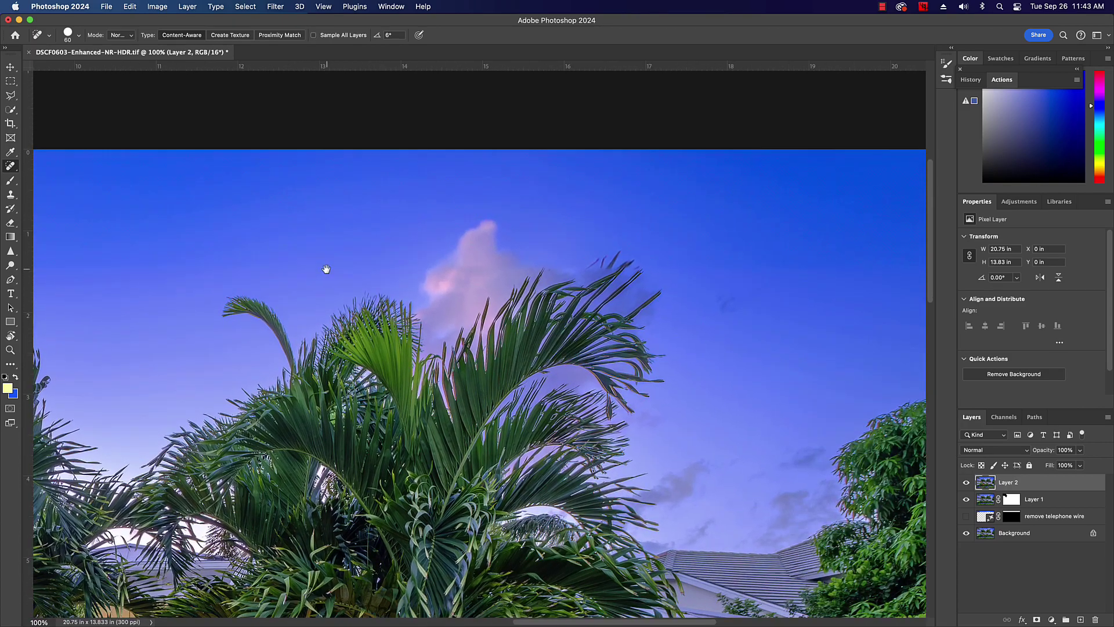
drag(775, 360, 601, 367)
drag(760, 319, 754, 339)
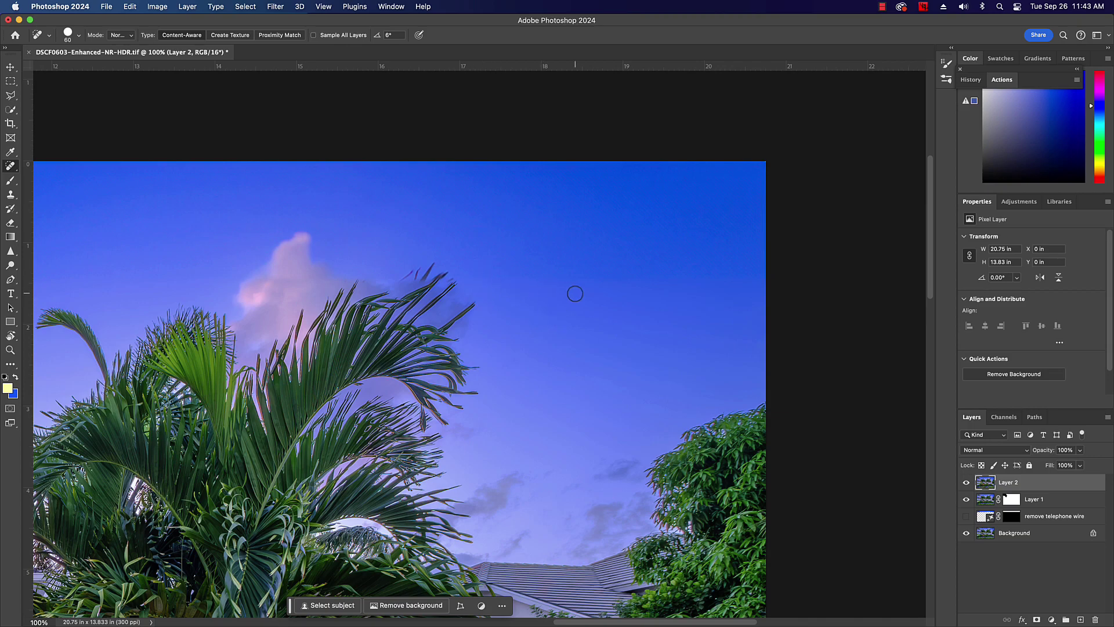
mouse_move(445, 266)
mouse_down()
mouse_move(400, 282)
mouse_move(471, 290)
mouse_up()
- Clone clean sky over the uneven patches to the right of the right palm, using a 250 px Clone Stamp at 30% opacity
key(s)
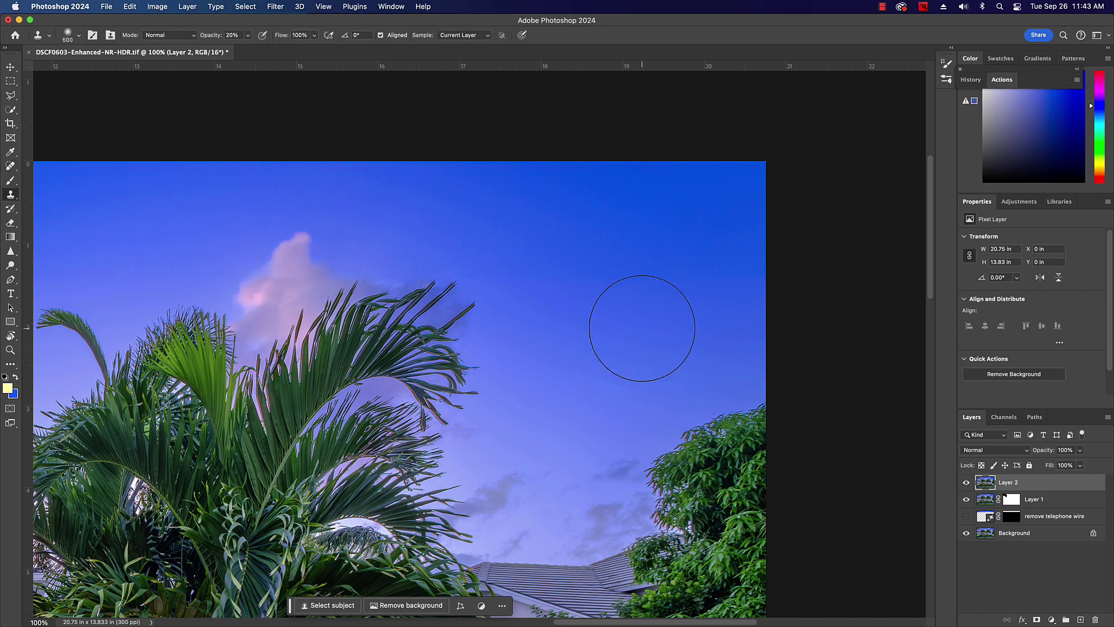
key(bracketleft)
key(bracketleft)
key(bracketleft)
alt+click(507, 311)
mouse_move(619, 288)
mouse_down()
mouse_move(515, 264)
mouse_move(487, 281)
mouse_move(587, 277)
mouse_move(517, 296)
mouse_move(534, 311)
mouse_move(652, 304)
mouse_move(545, 304)
mouse_move(536, 325)
mouse_move(519, 315)
mouse_up()
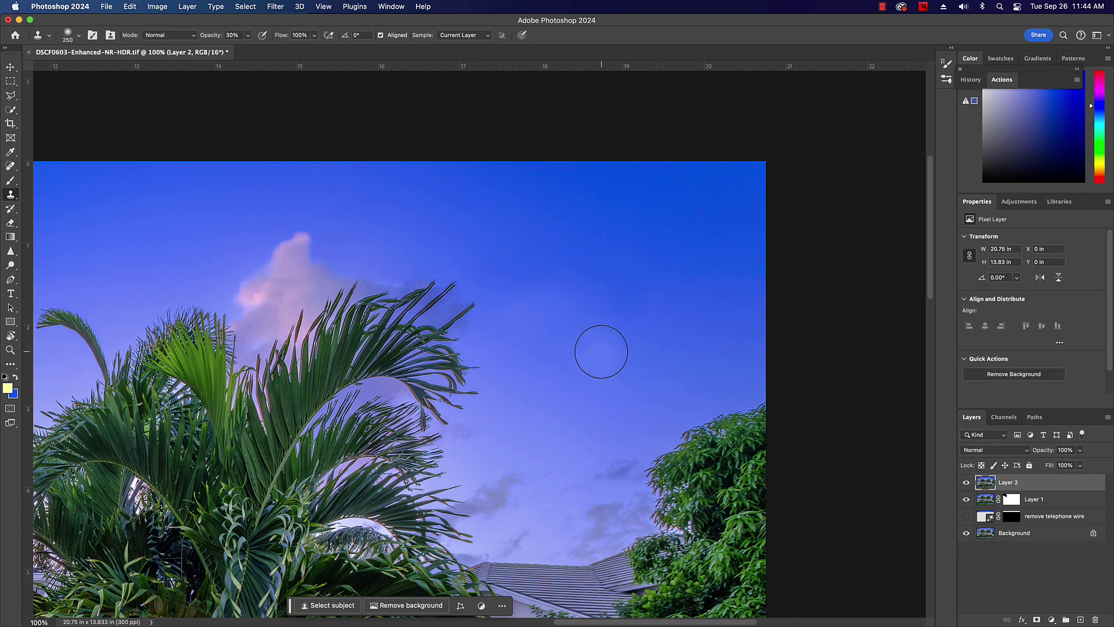
- Hide the retouching layers above the Background layer and duplicate Background
click(967, 516)
key(super+0)
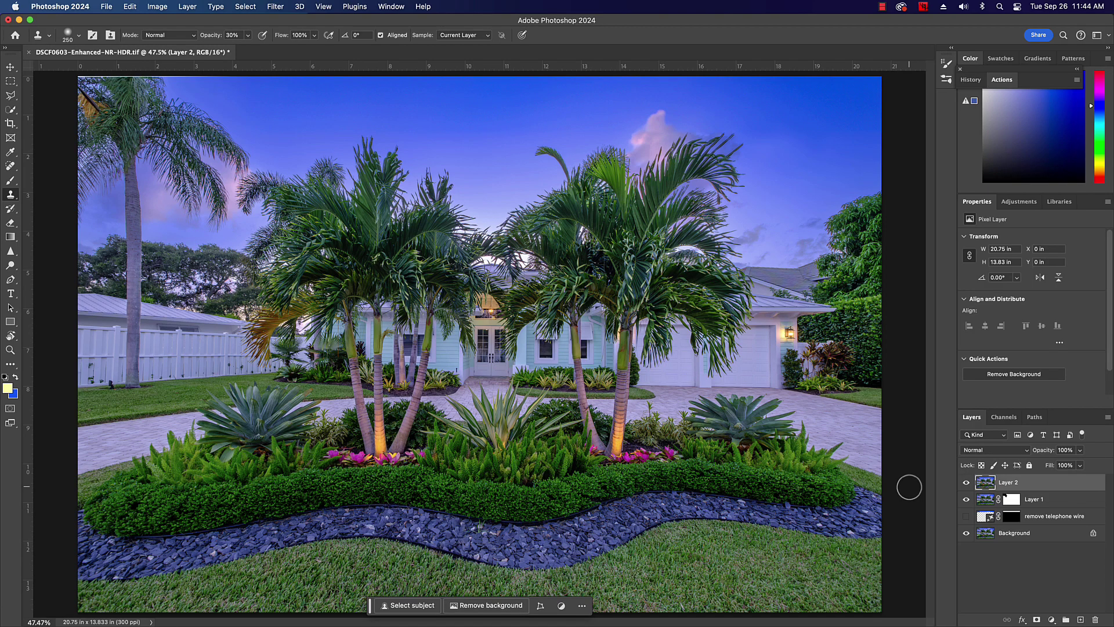
click(967, 482)
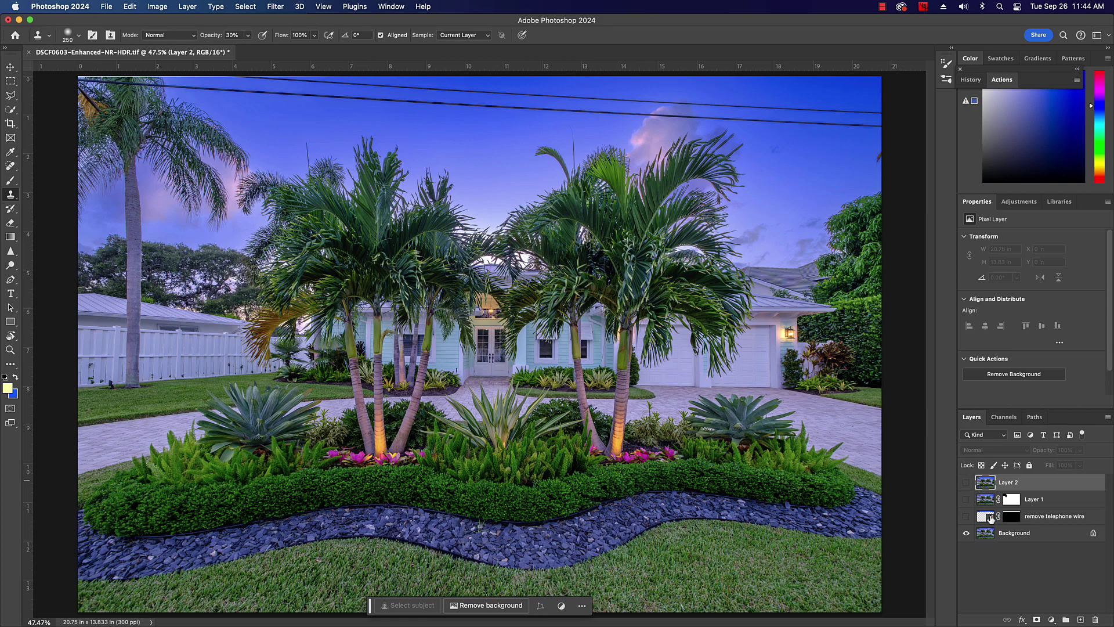
click(991, 538)
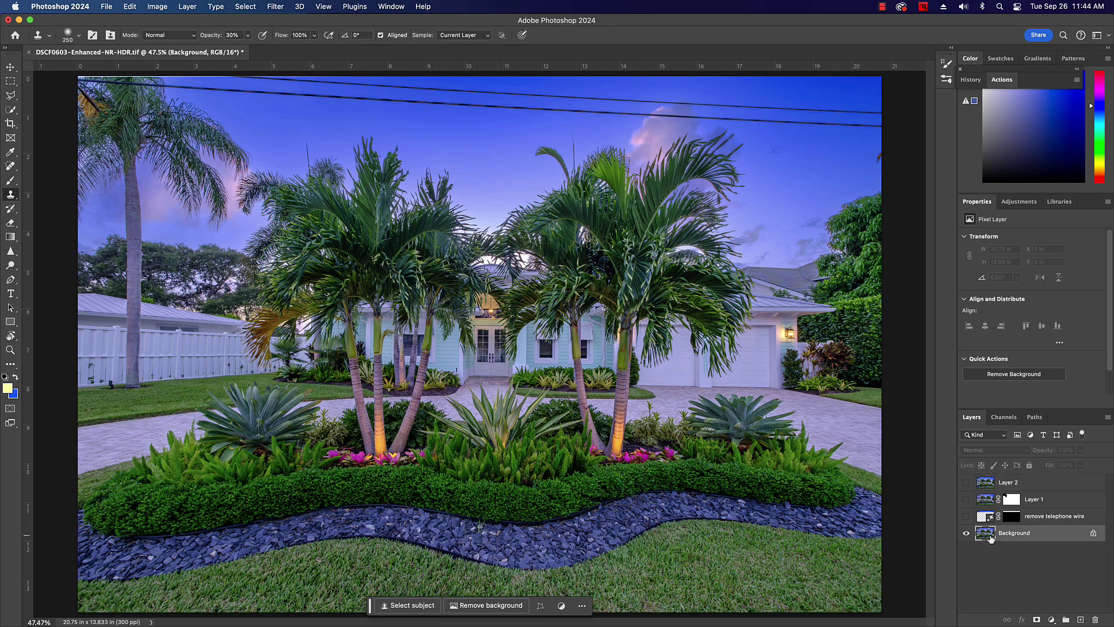
key(super+j)
- Heal both telephone wires inward from the right edge on the Background copy with a 60 px Spot Healing Brush
key(z)
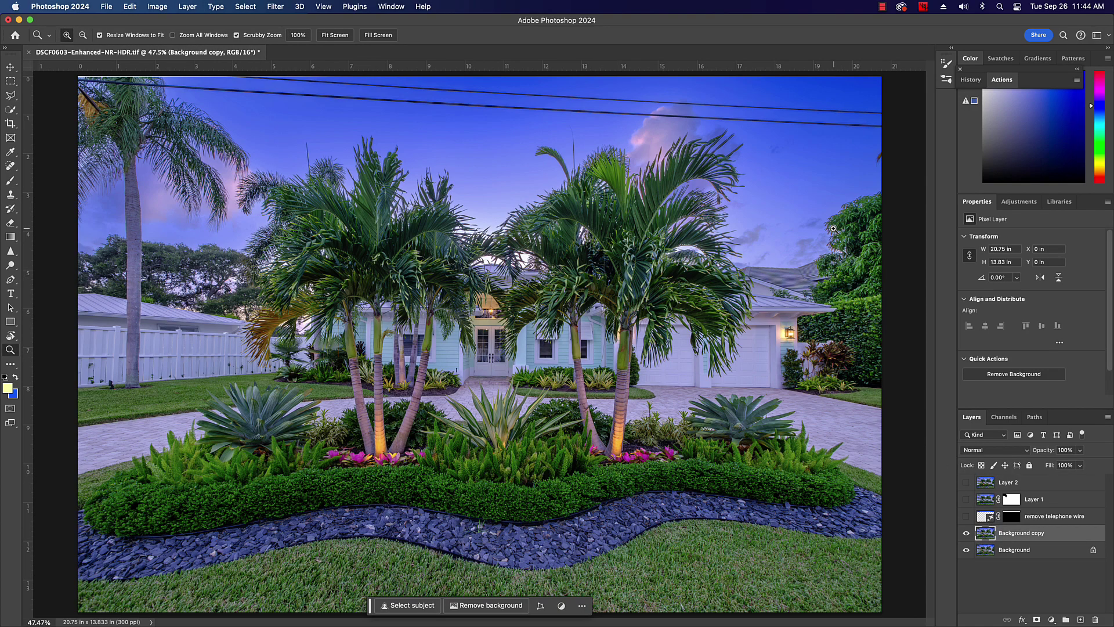
click(712, 320)
key(j)
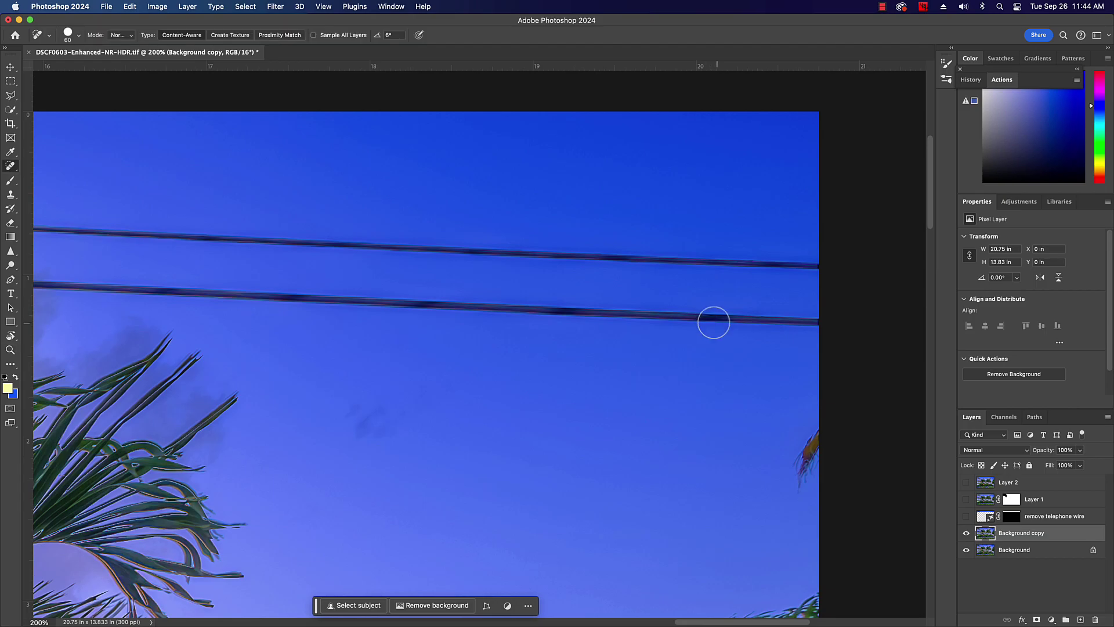
mouse_move(828, 325)
mouse_down()
mouse_move(459, 310)
mouse_move(800, 309)
mouse_move(560, 308)
mouse_up()
mouse_move(825, 303)
mouse_down()
mouse_move(433, 309)
mouse_move(351, 292)
mouse_move(221, 296)
mouse_move(251, 294)
mouse_up()
mouse_move(527, 298)
mouse_down()
mouse_move(303, 302)
mouse_move(290, 295)
mouse_move(447, 298)
mouse_move(215, 293)
mouse_up()
drag(508, 299, 265, 290)
mouse_move(464, 293)
mouse_down()
mouse_move(217, 276)
mouse_move(161, 292)
mouse_move(348, 299)
mouse_up()
drag(812, 264, 423, 248)
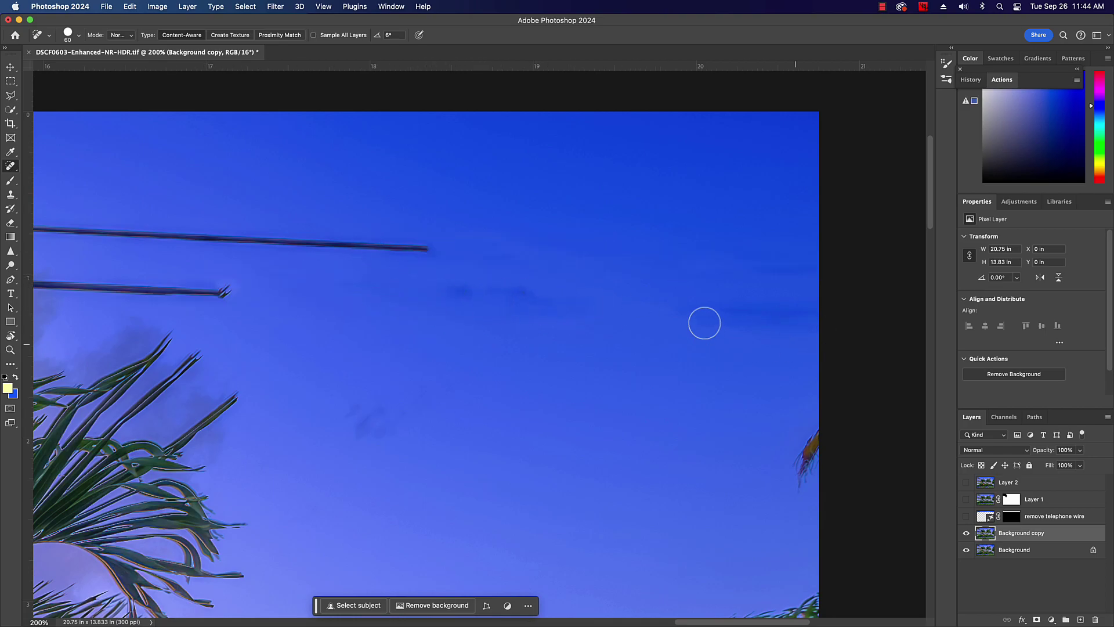
- Heal the dark smudges left in the sky and continue removing the wires leftward past the pink cloud
drag(450, 301, 522, 302)
mouse_move(451, 238)
mouse_down()
mouse_move(314, 243)
mouse_move(537, 279)
mouse_move(220, 256)
mouse_up()
mouse_move(483, 206)
mouse_down()
mouse_move(353, 211)
mouse_move(658, 183)
mouse_move(286, 163)
mouse_up()
mouse_move(505, 188)
mouse_down()
mouse_move(272, 181)
mouse_move(553, 188)
mouse_up()
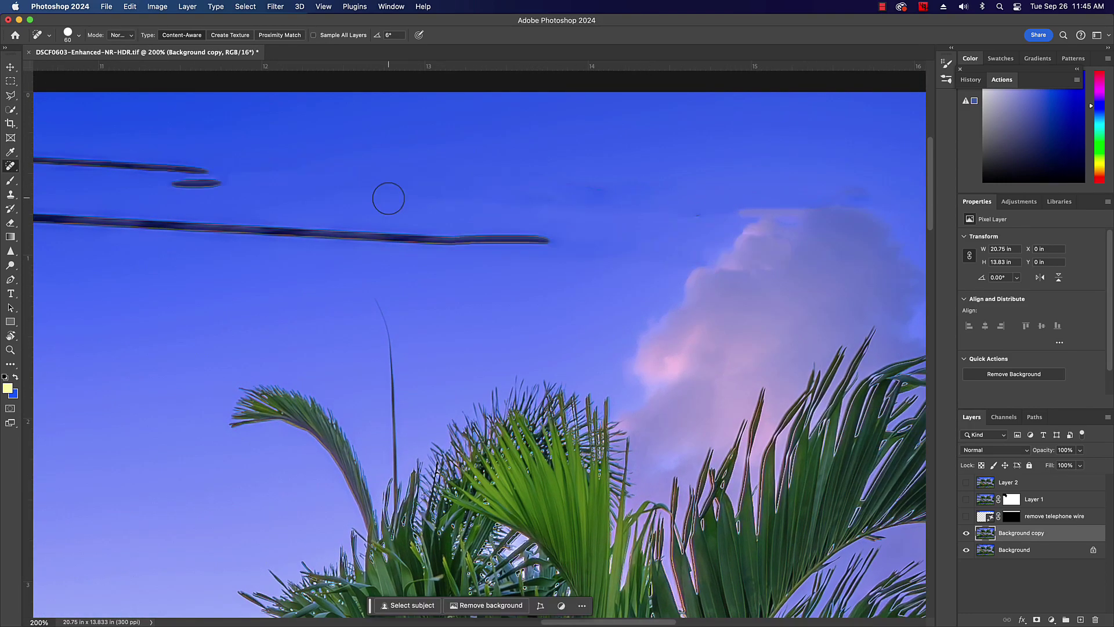
- Review the partly healed wires in the whole photo, and close the document, saving its changes
key(ctrl+minus)
key(ctrl+minus)
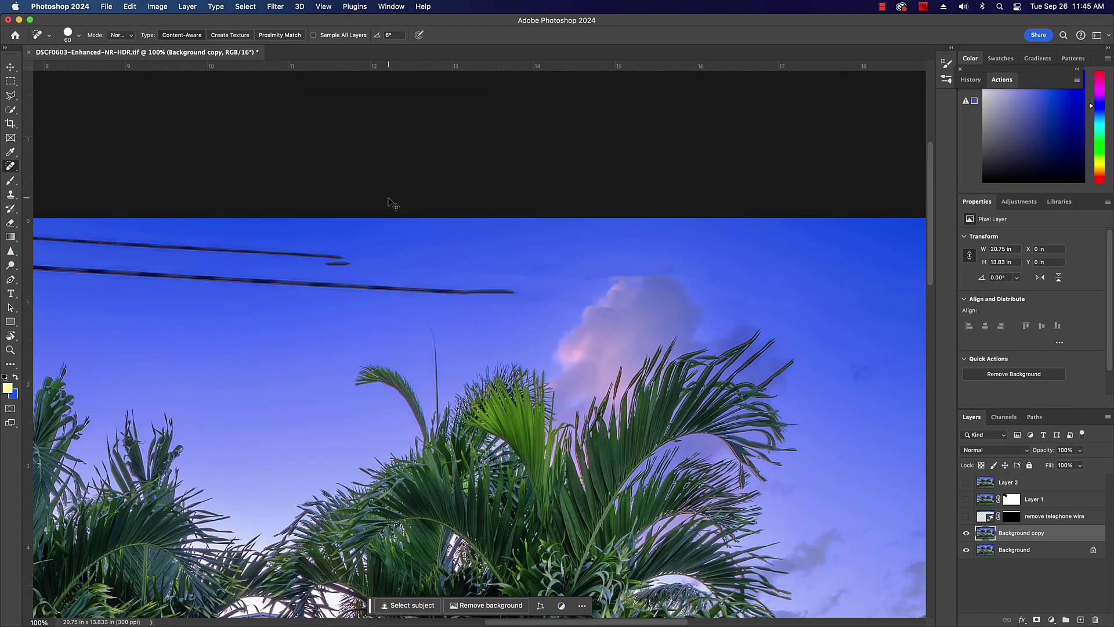
key(ctrl+minus)
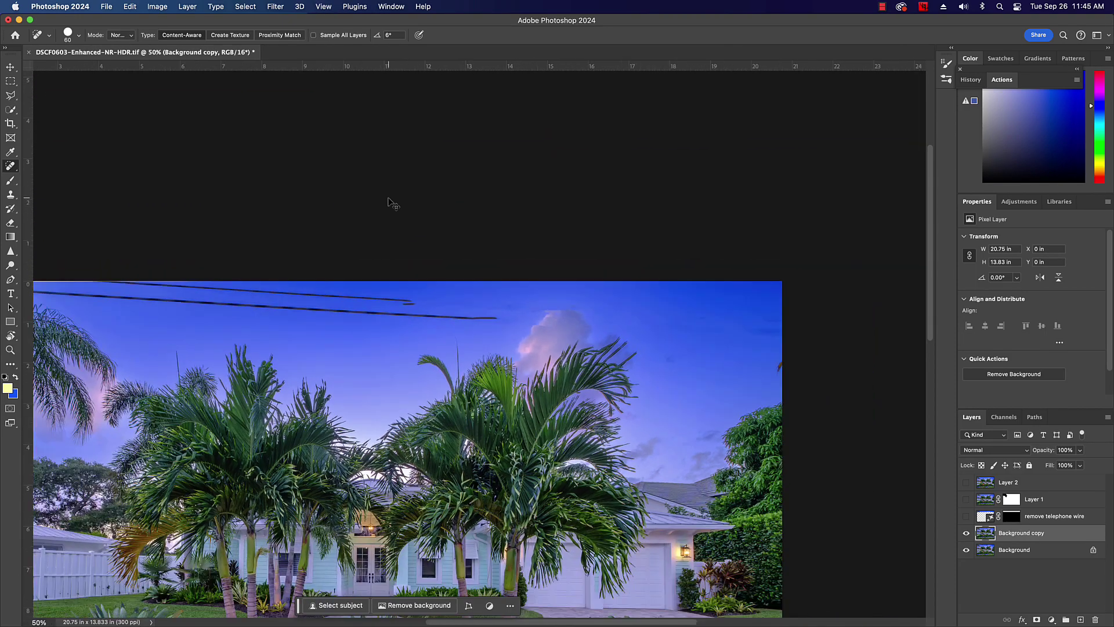
key(super+minus)
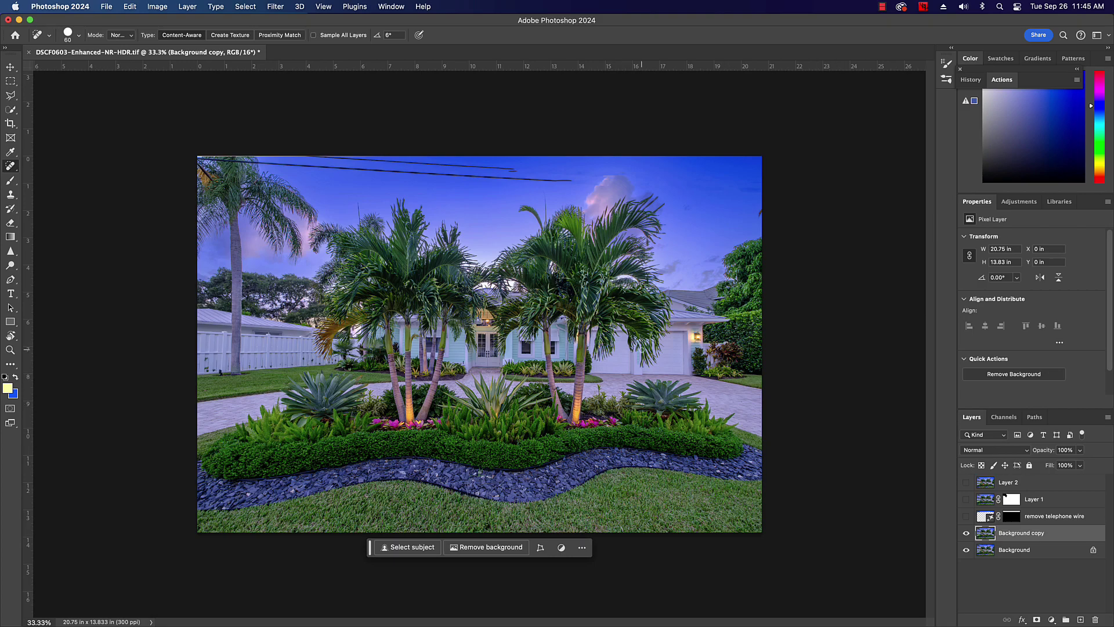
click(29, 52)
click(540, 234)
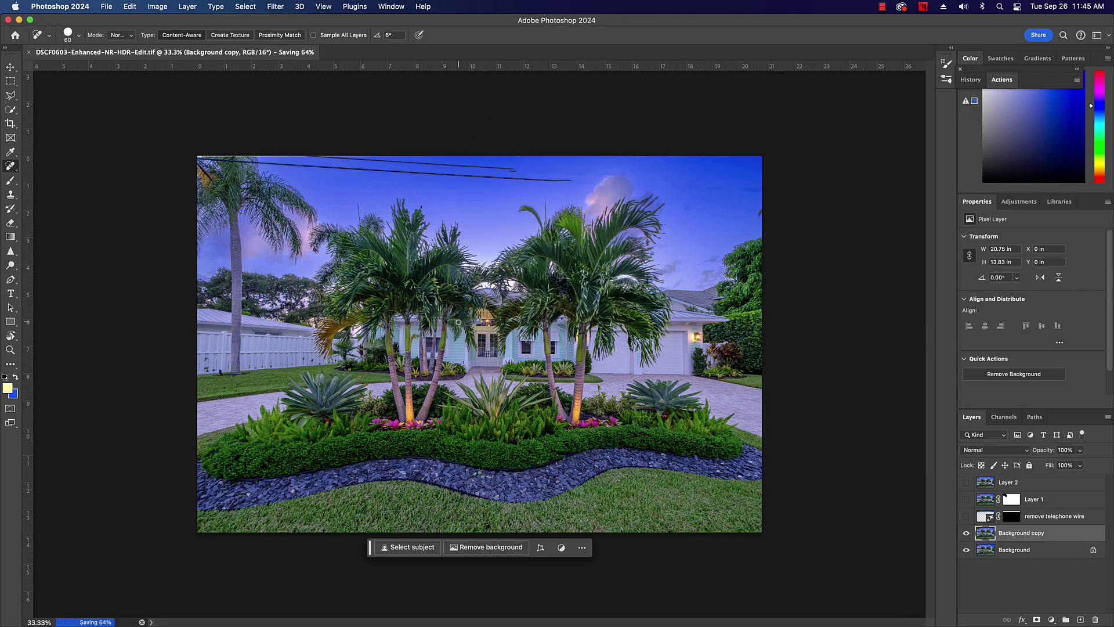
- Switch to Lightroom Classic and open DSCF0233.tif and DSCF0244.tif together as layers in Photoshop
click(542, 597)
click(100, 581)
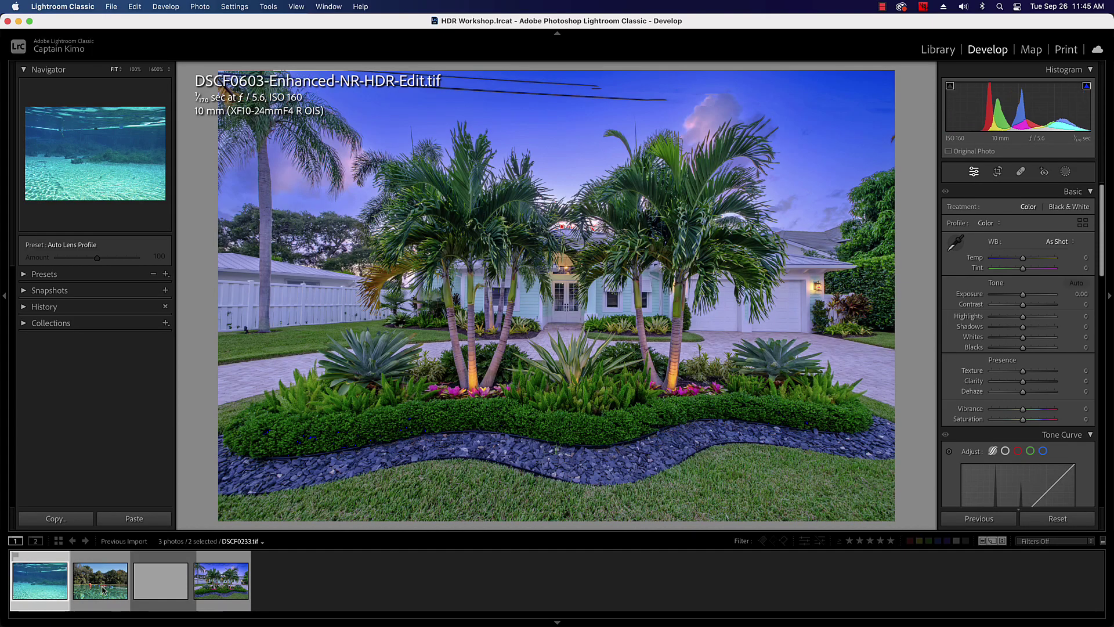
click(102, 589)
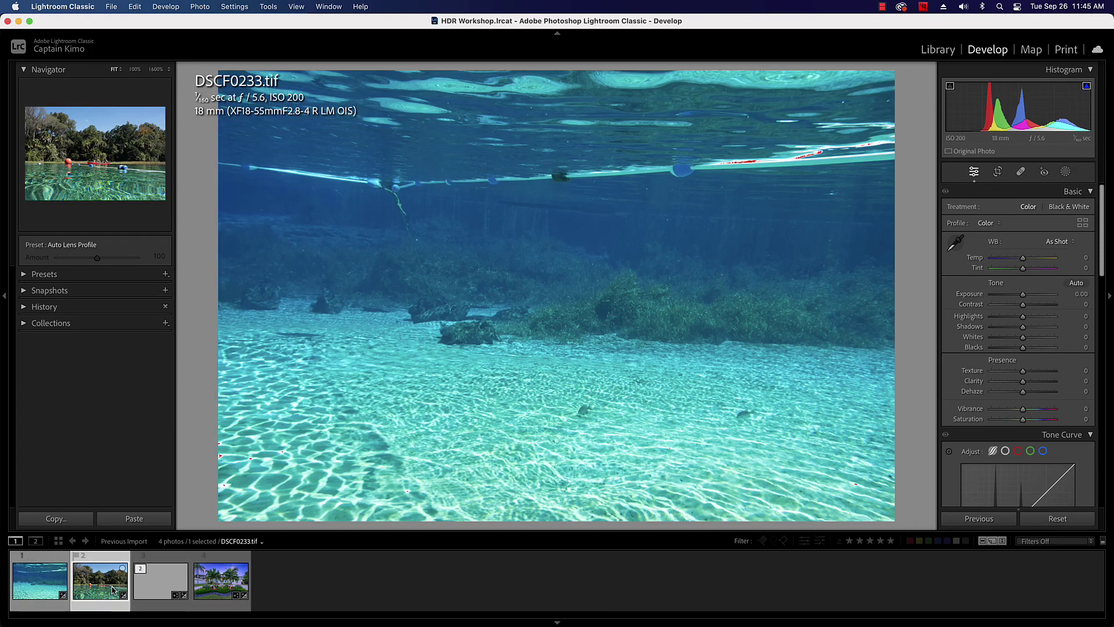
super+click(46, 590)
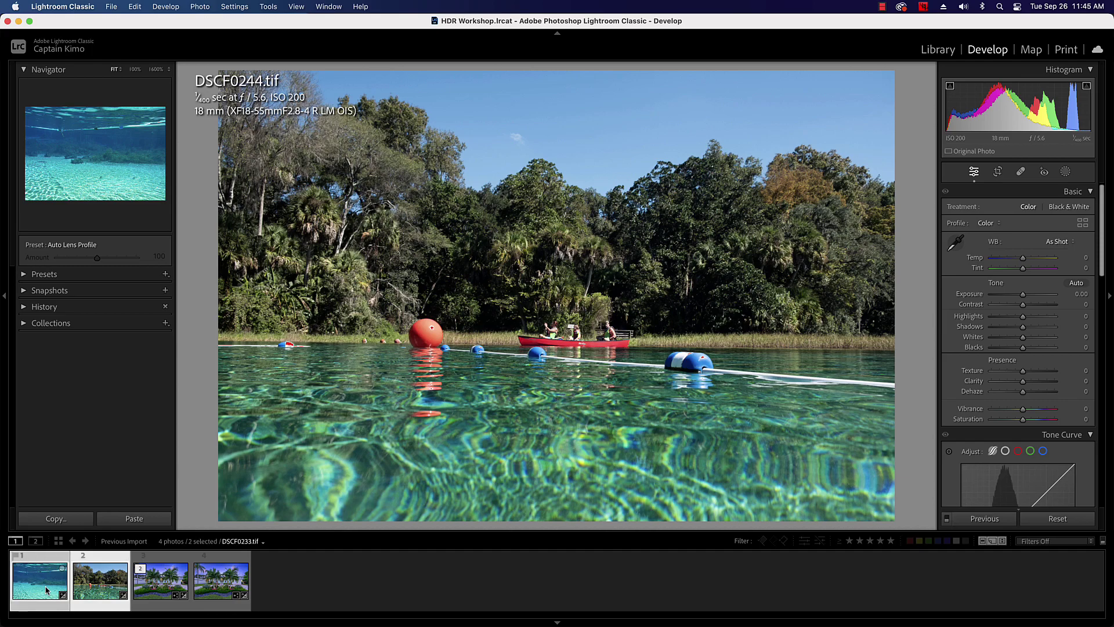
right_click(46, 590)
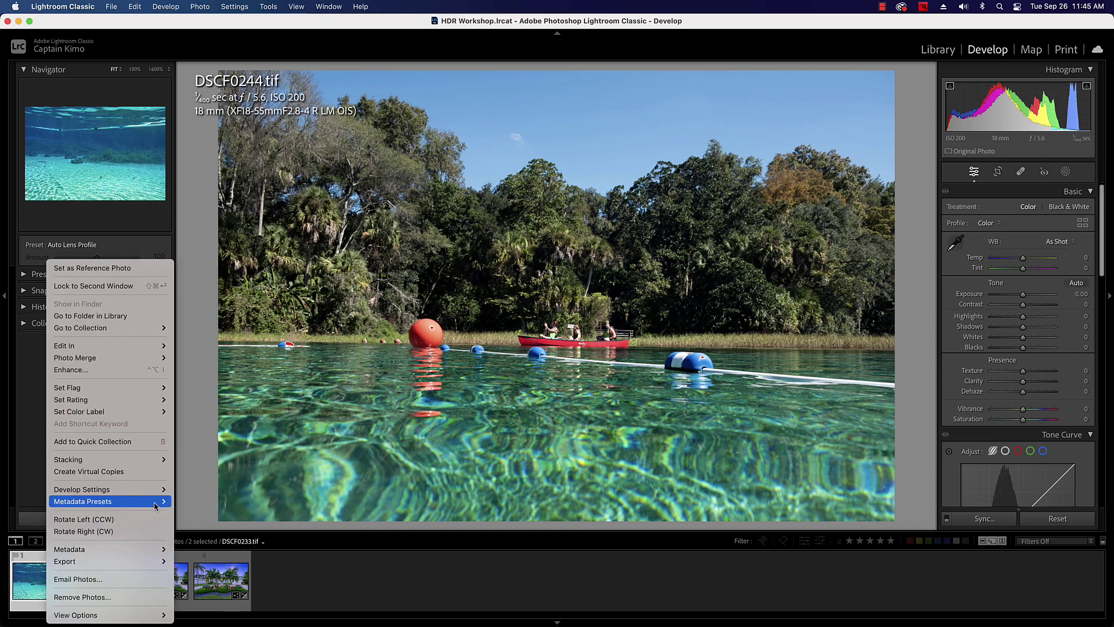
mouse_move(150, 347)
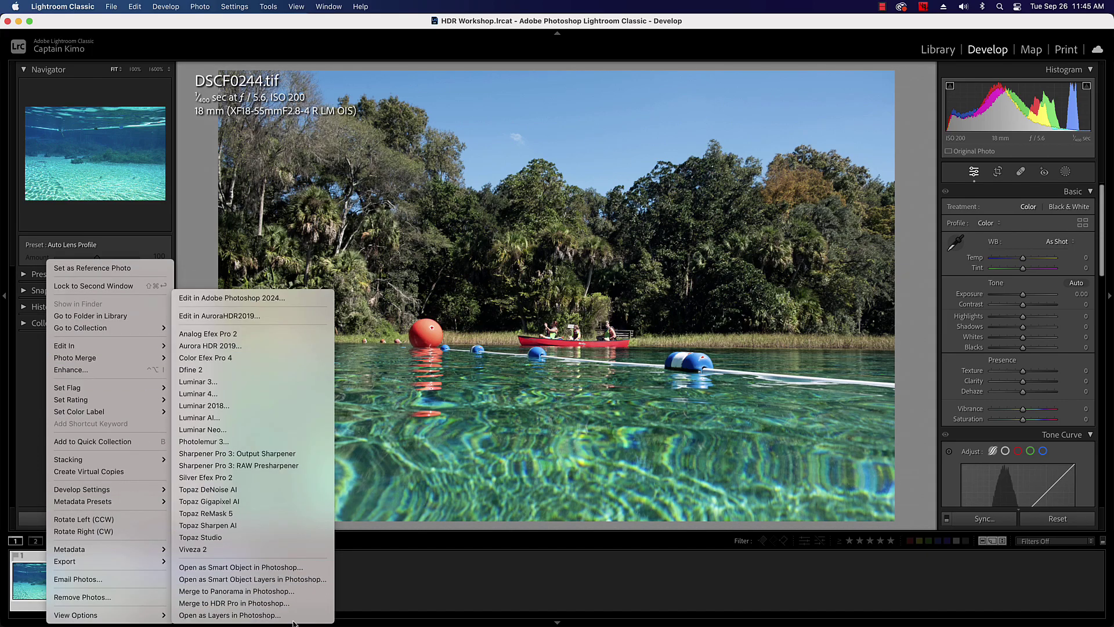
click(255, 615)
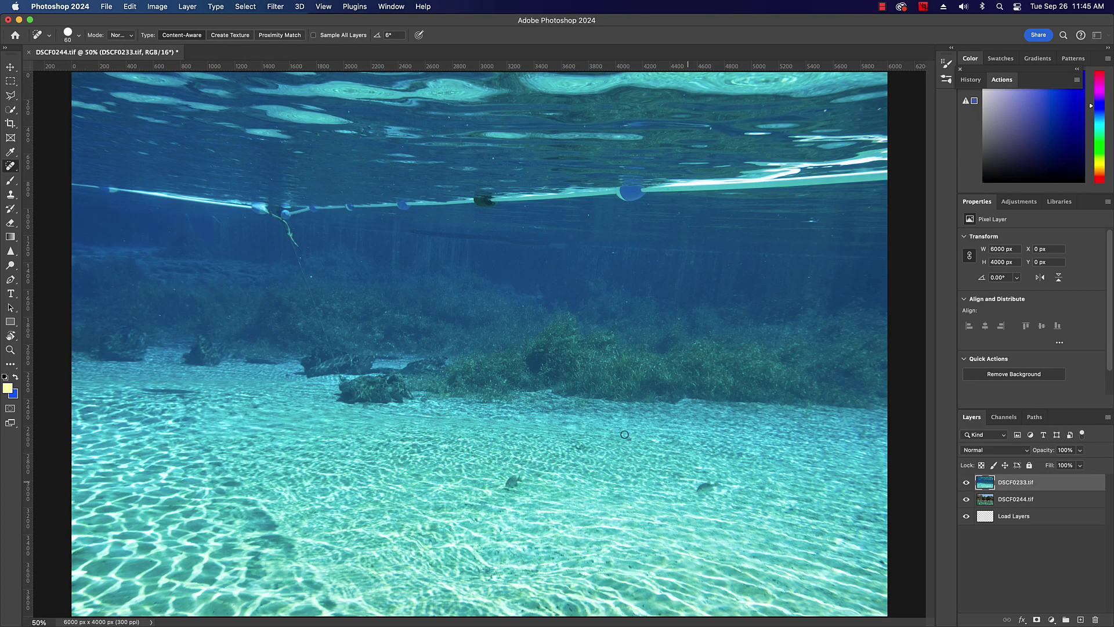
- Crop the canvas to a 1:1 square with empty space below the photos, and move the underwater layer down to the bottom edge
key(z)
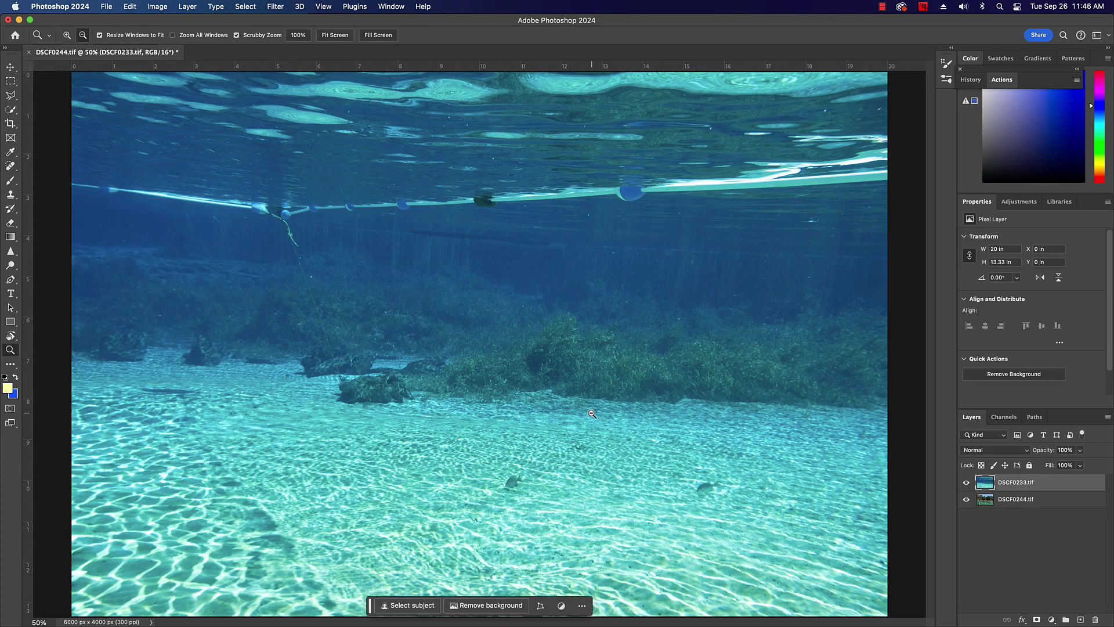
alt+click(592, 414)
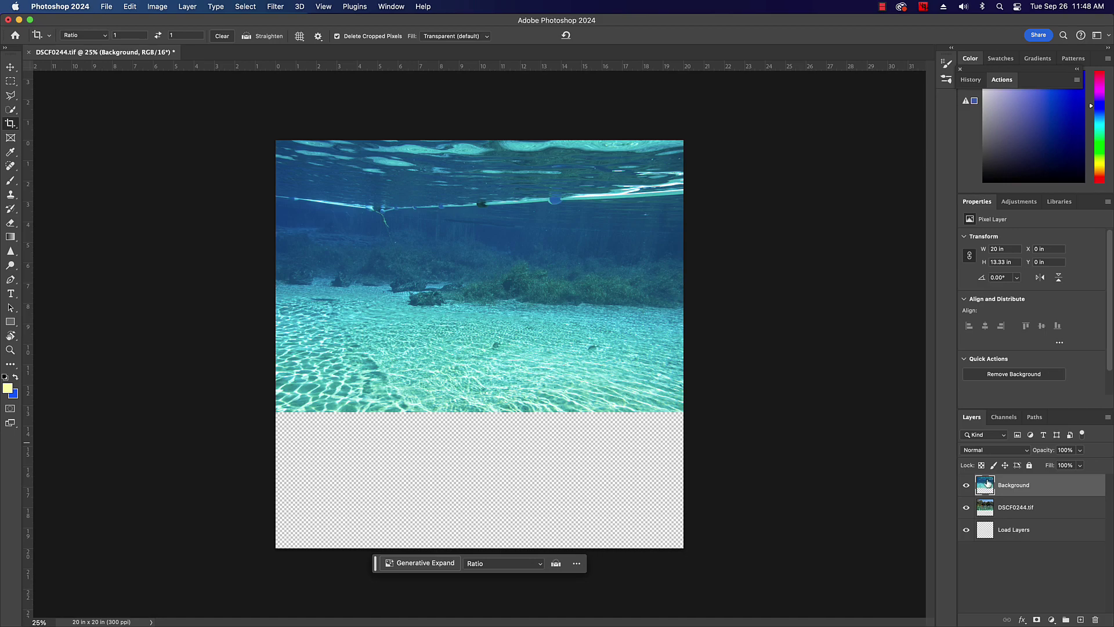
drag(562, 348, 555, 437)
key(Return)
key(v)
drag(521, 341, 520, 477)
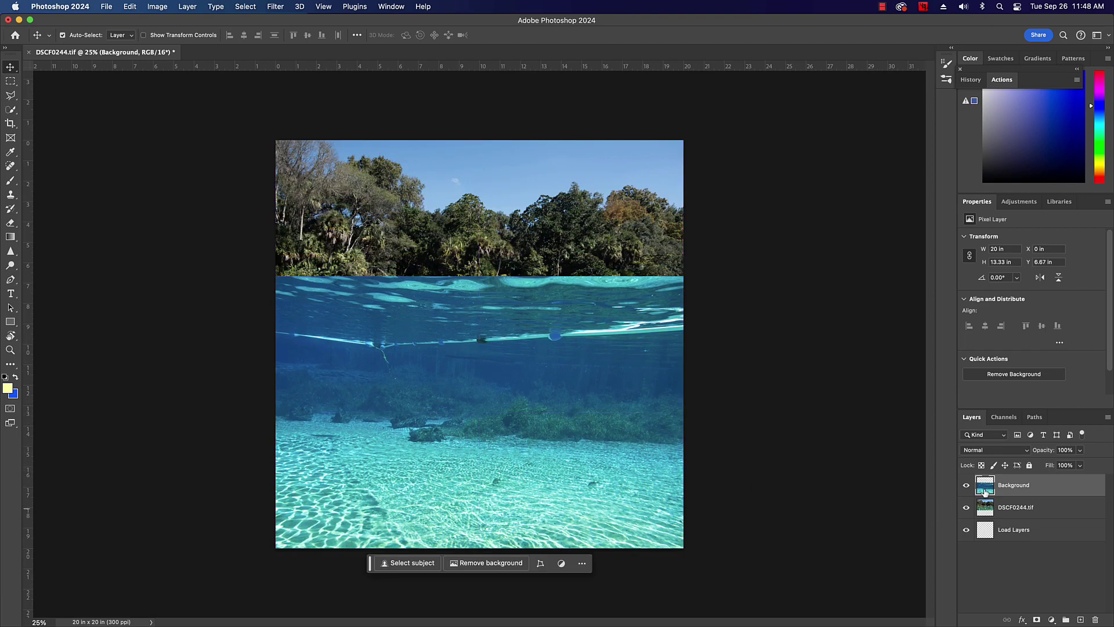
- Add a layer mask to the underwater Background layer and draw a short vertical gradient on it to blend its upper edge
click(1037, 619)
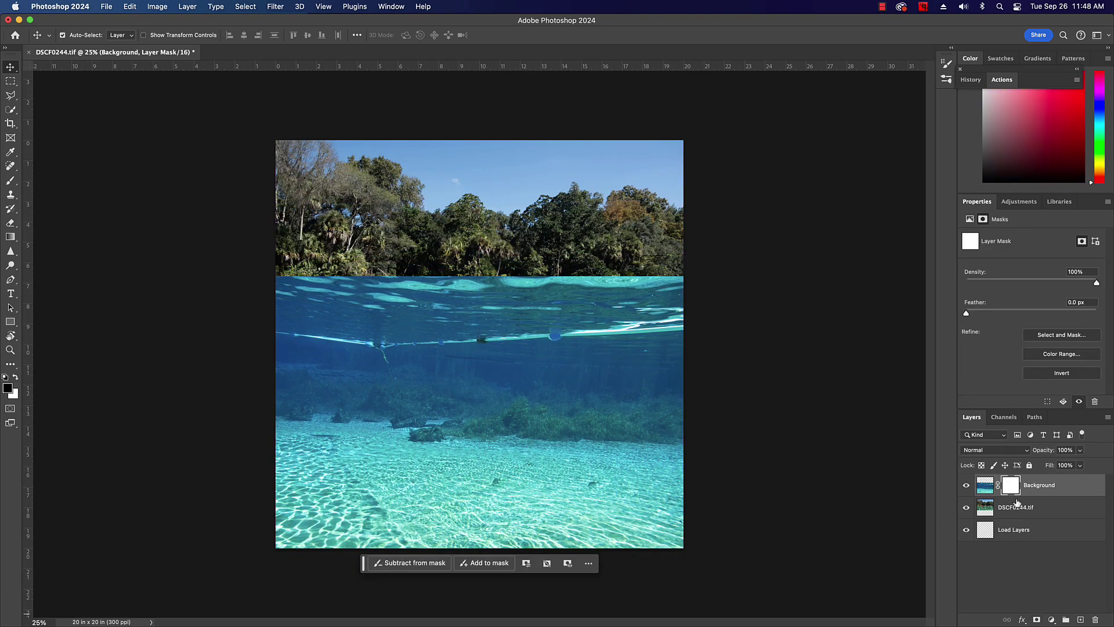
key(g)
drag(533, 383, 534, 335)
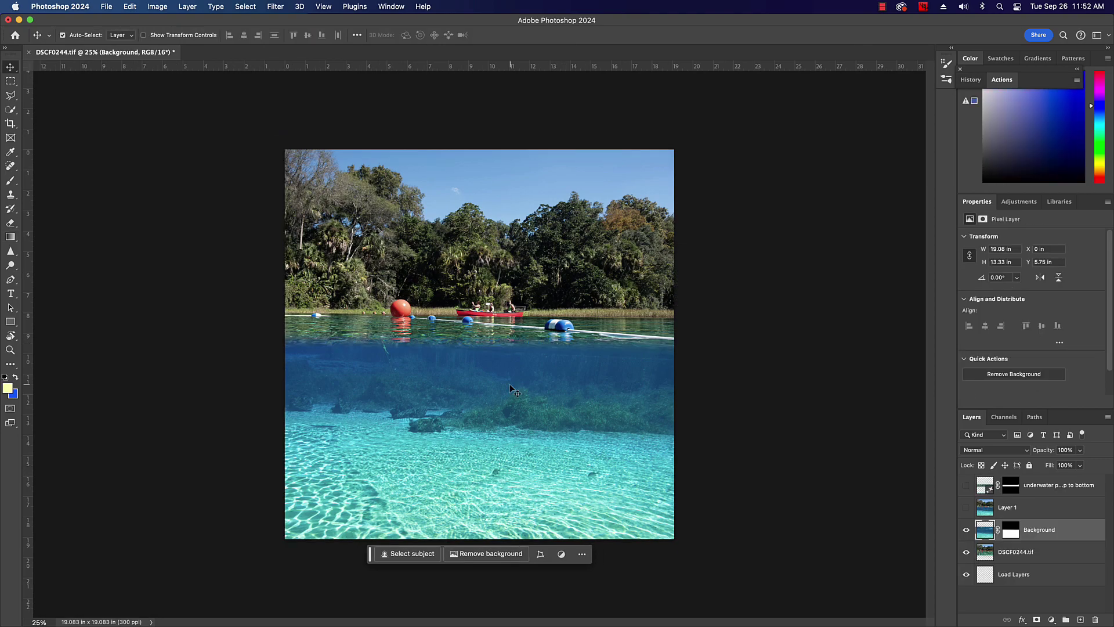
- Move the masked underwater layer down about 0.92 in and stamp the visible layers into a new layer above it
drag(509, 386, 509, 401)
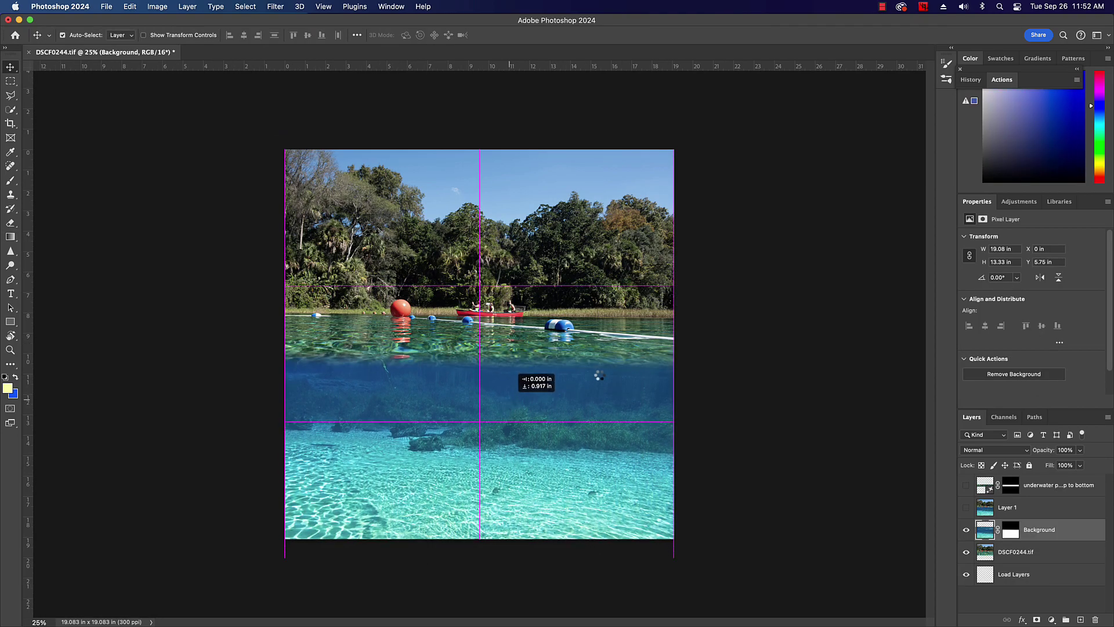
drag(598, 376, 598, 376)
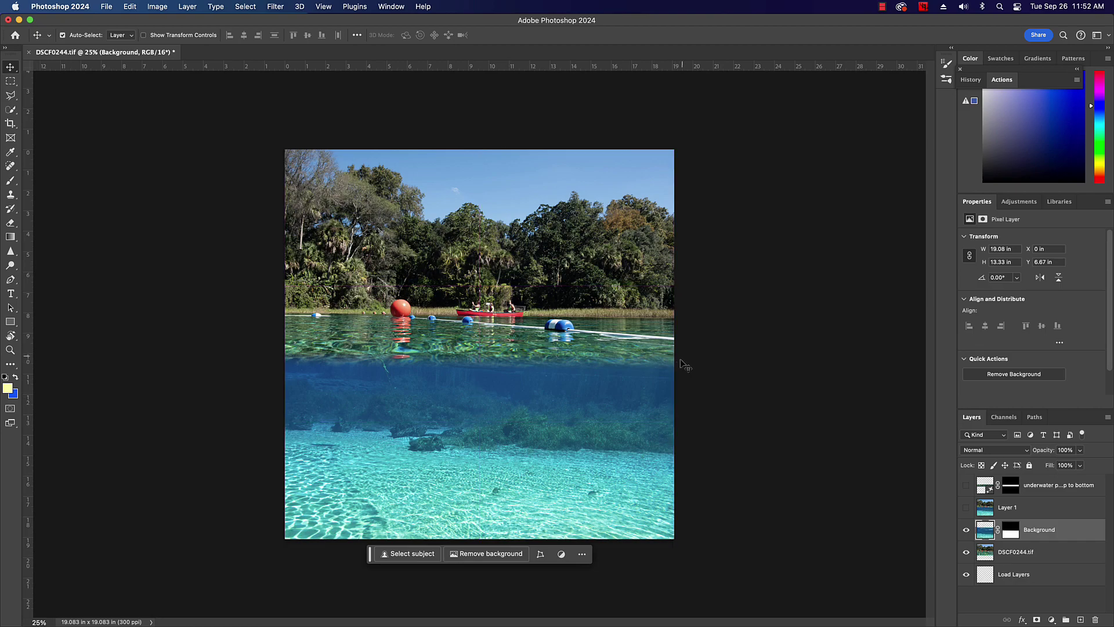
click(1052, 493)
click(1052, 532)
key(super+alt+shift+e)
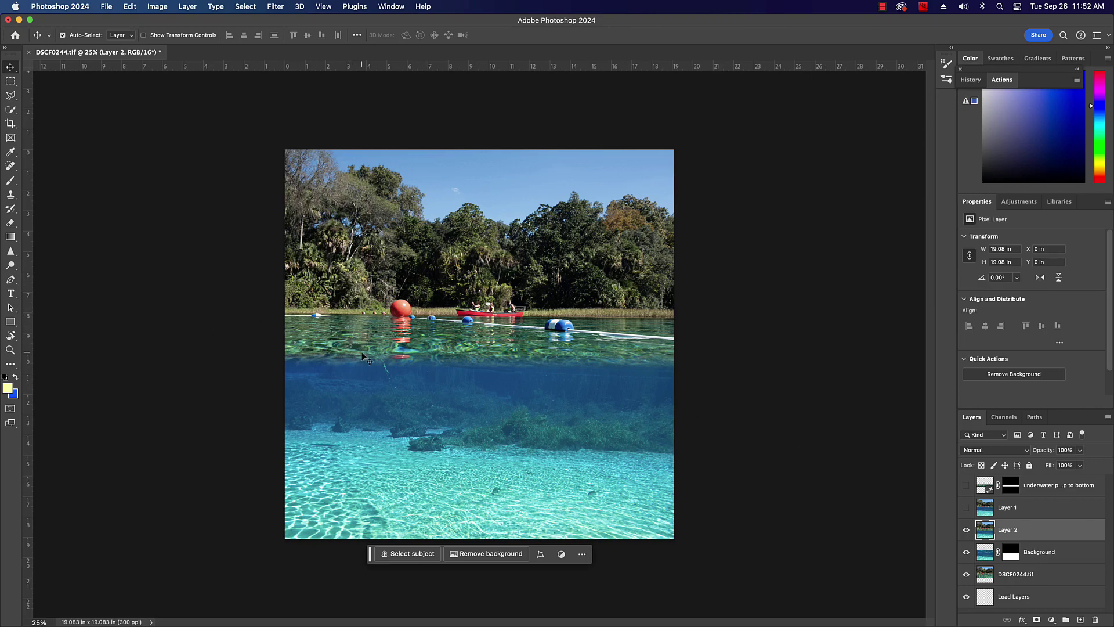
- Heal away the green strand below the waterline, and select a full-width rectangular band about 2 in high across the waterline
key(j)
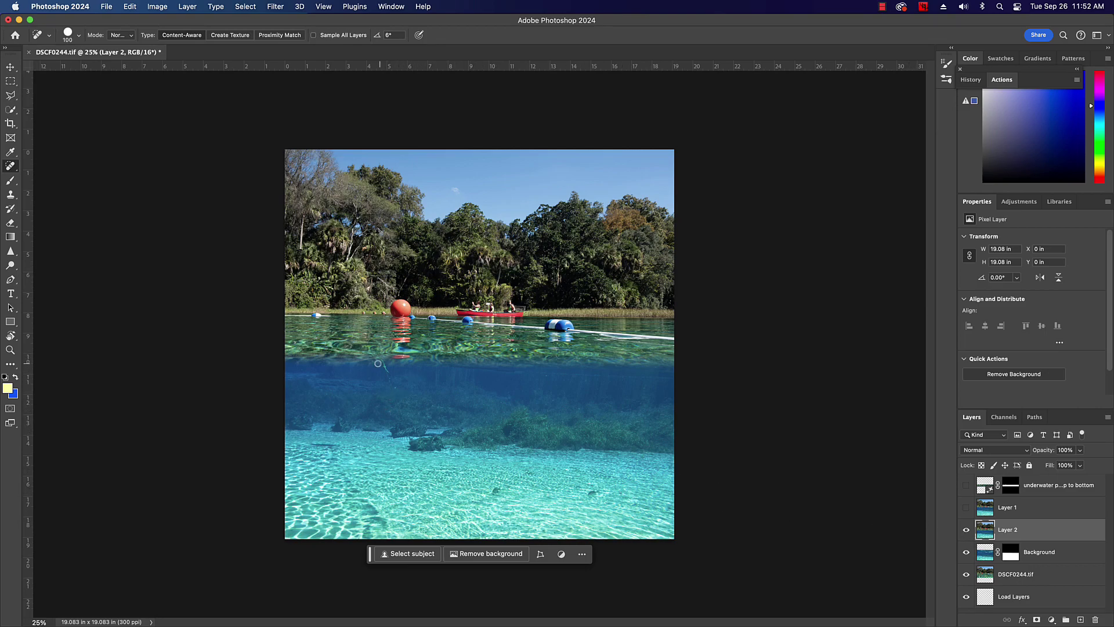
drag(383, 360, 393, 386)
key(m)
drag(281, 338, 717, 378)
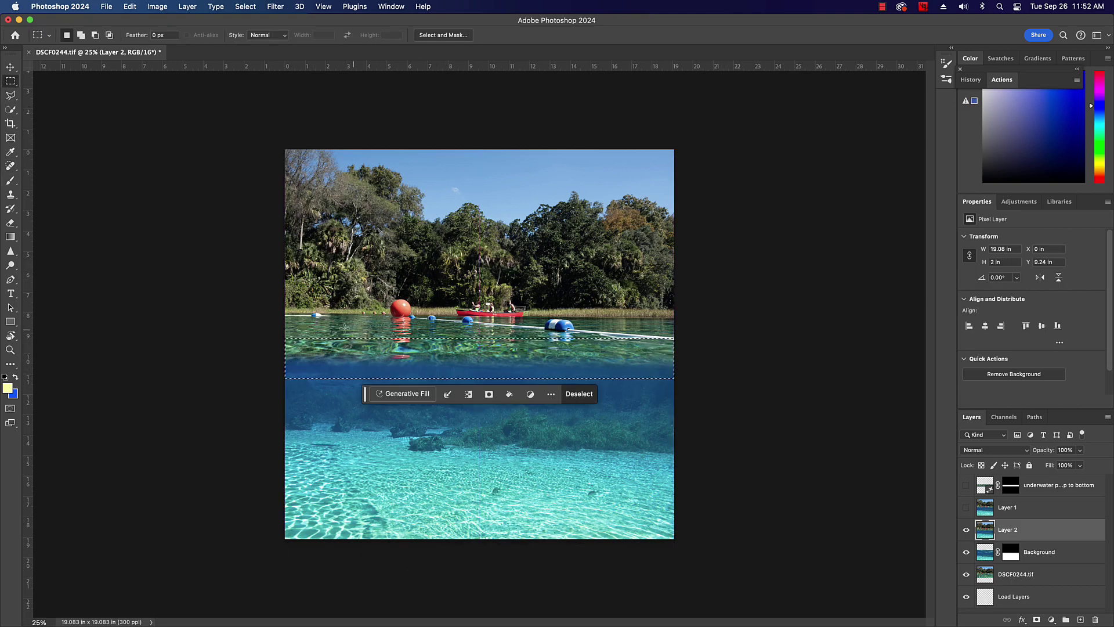
- Select a full-width band about 2.45 in high across the waterline and generatively fill it with "underwater photography transition from top to bottom with wave"
drag(281, 341, 848, 387)
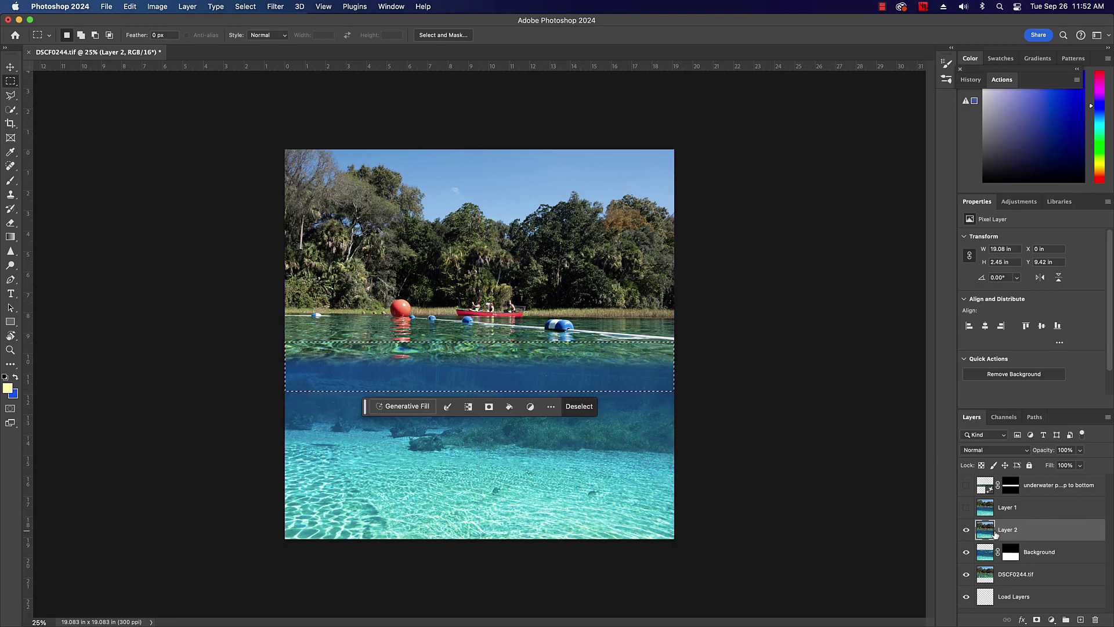
click(402, 406)
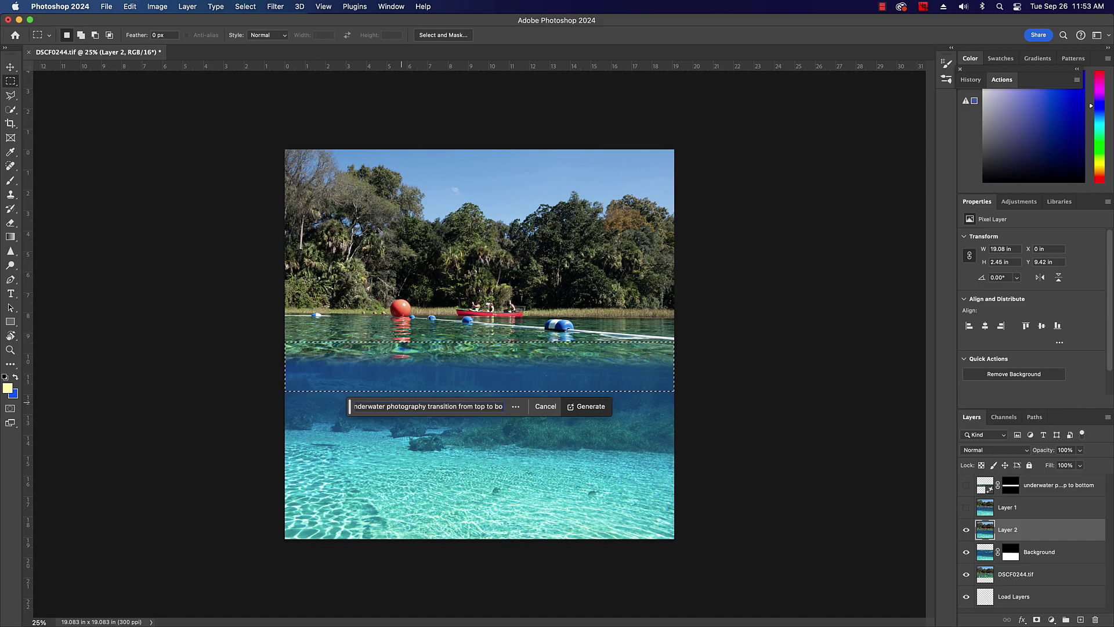
text(with wave)
click(590, 407)
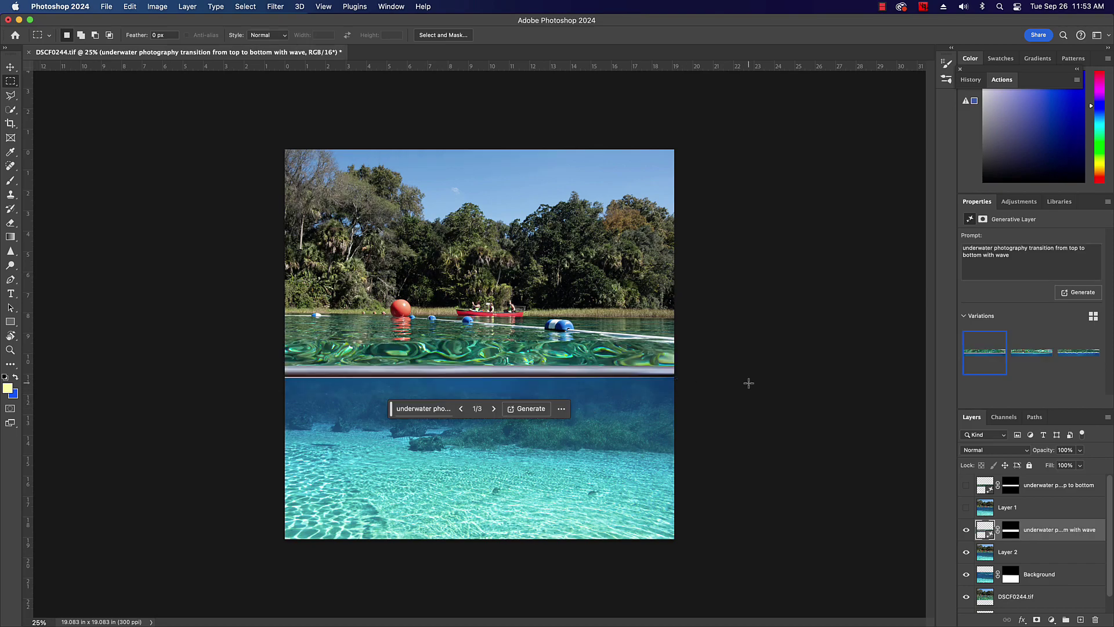
- Compare the three generated waterline variations and keep the second one
mouse_move(984, 360)
click(1036, 361)
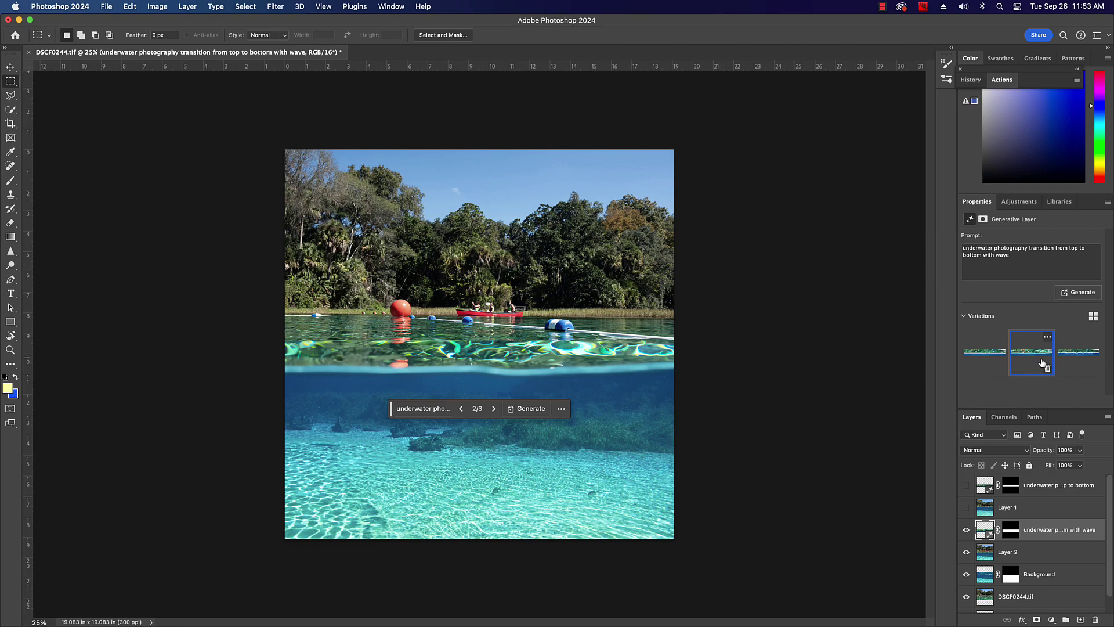
mouse_move(1070, 365)
click(1080, 357)
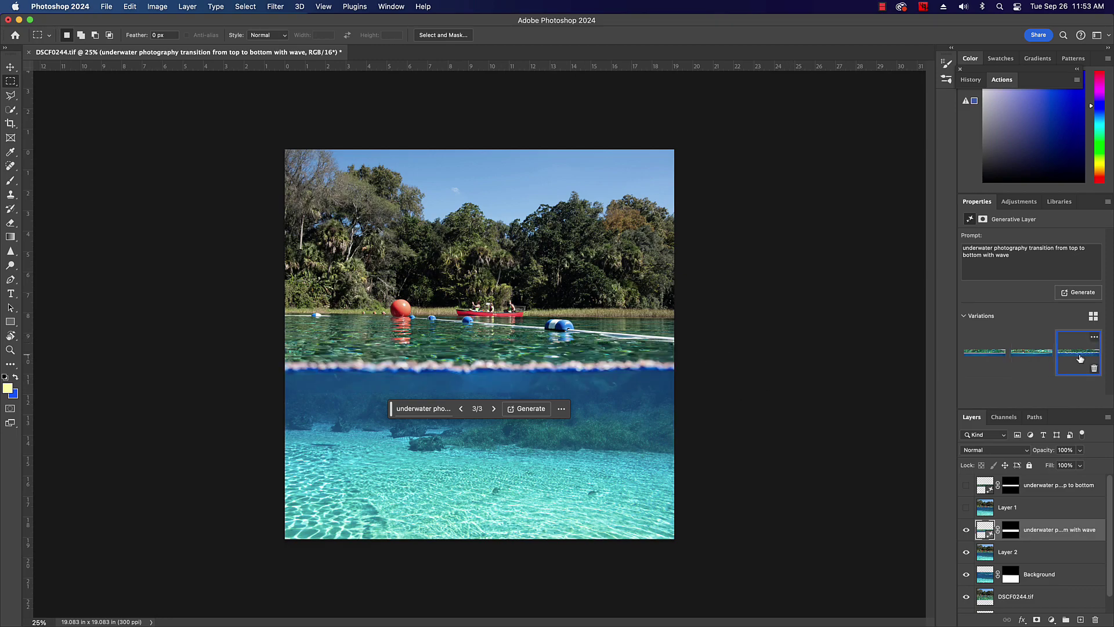
click(1033, 362)
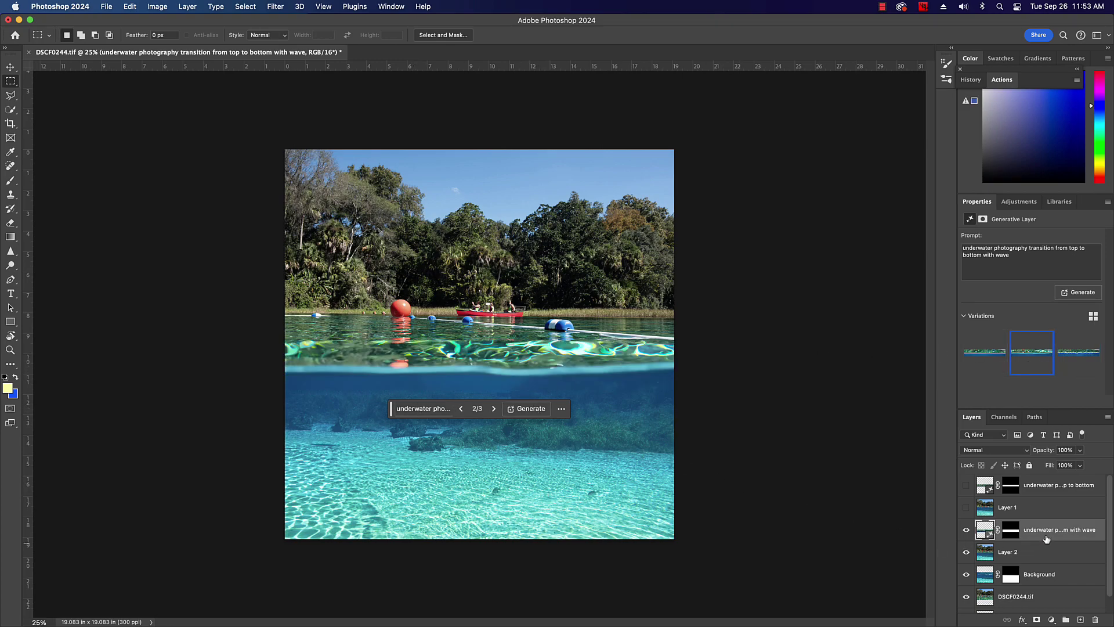
- Stamp the visible layers into a new layer, hide the generative layer beneath it, and compare the stamped layer on and off
key(super+alt+shift+e)
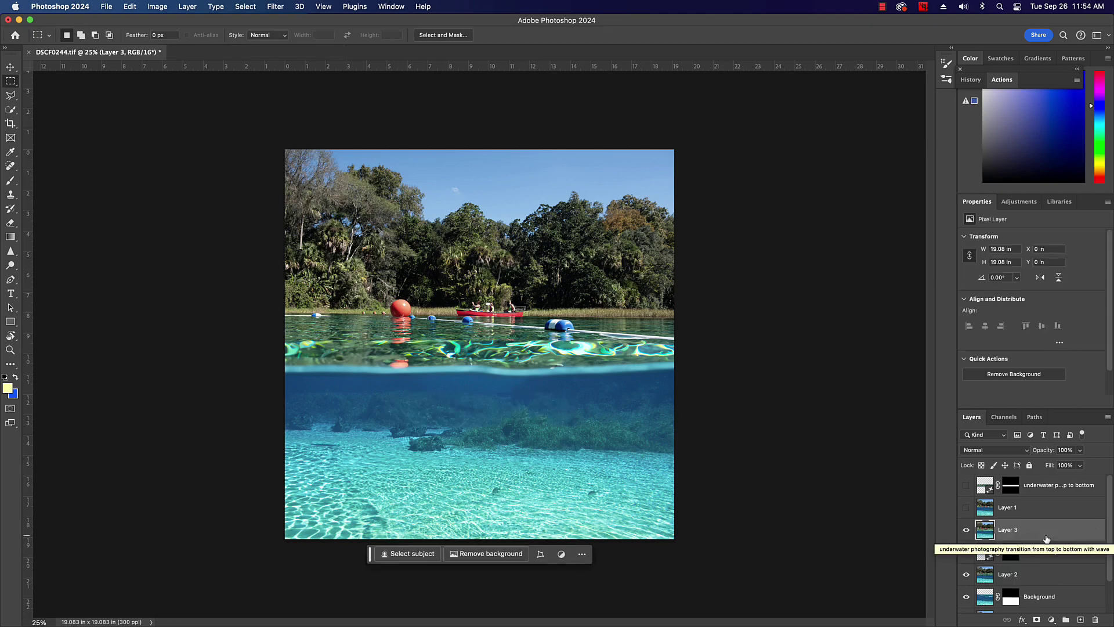
click(966, 552)
click(966, 529)
click(966, 530)
click(966, 530)
click(966, 529)
click(966, 529)
click(966, 529)
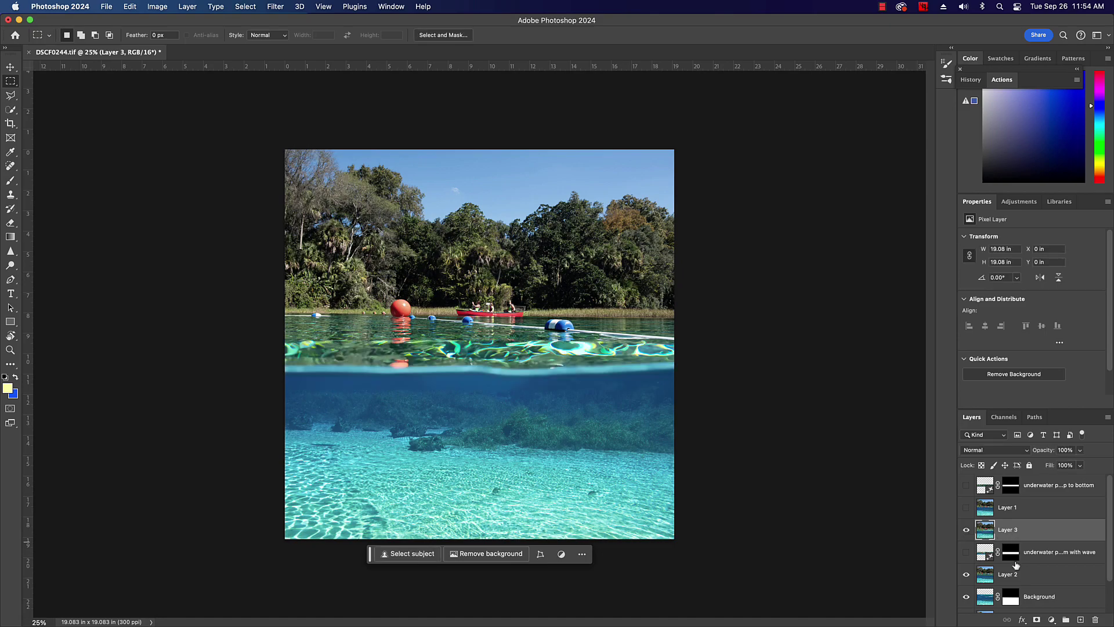
- Add a layer mask to the stamped layer and paint black with a 400 px brush over the generated ripples above the waterline
click(1037, 619)
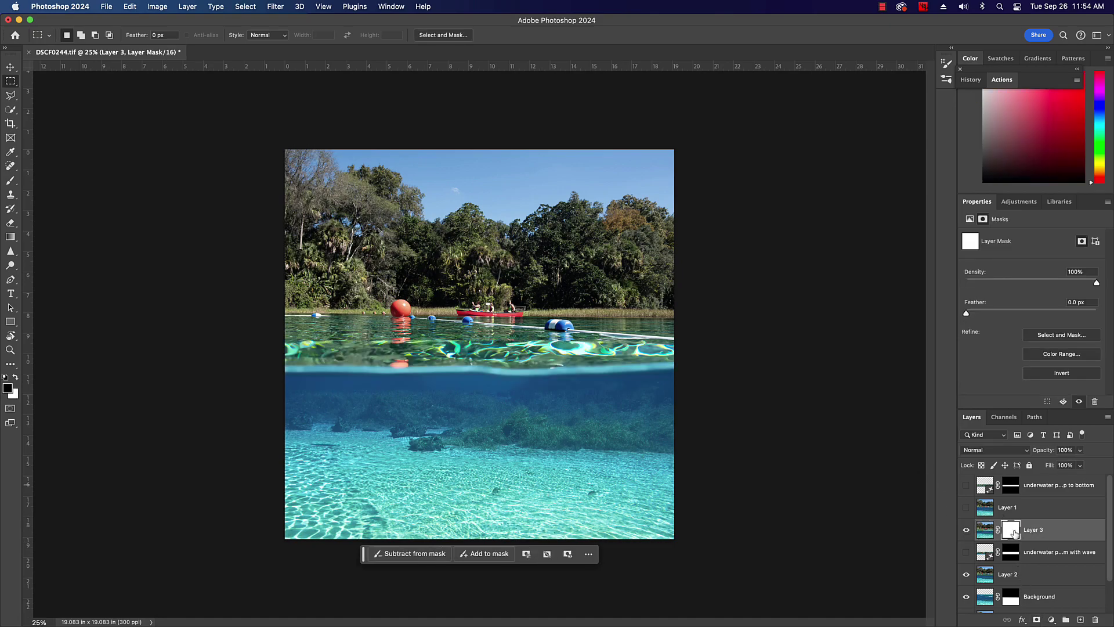
key(b)
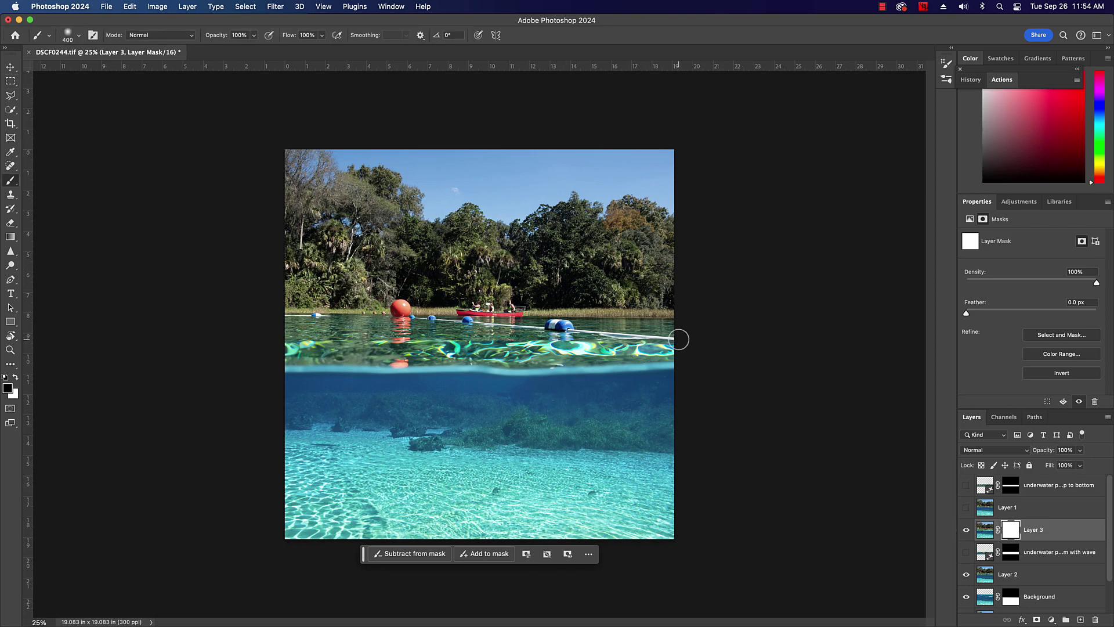
mouse_move(641, 340)
mouse_down()
mouse_move(584, 339)
mouse_move(671, 340)
mouse_move(559, 344)
mouse_move(671, 367)
mouse_move(427, 362)
mouse_move(286, 381)
mouse_move(617, 366)
mouse_move(560, 352)
mouse_move(577, 347)
mouse_move(486, 345)
mouse_move(567, 349)
mouse_move(500, 351)
mouse_move(551, 345)
mouse_move(394, 347)
mouse_move(425, 348)
mouse_move(355, 335)
mouse_move(280, 345)
mouse_move(370, 350)
mouse_up()
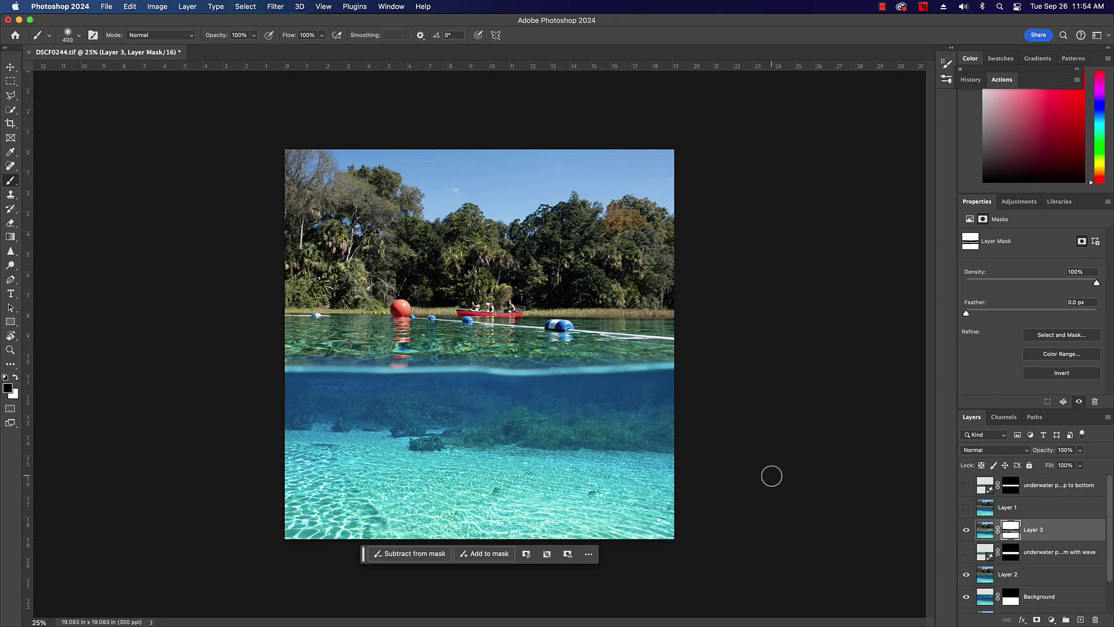
- Stamp the visible layers again and add a Curves adjustment above with points at input 122, output 97 and input 172, output 158
key(super+alt+shift+e)
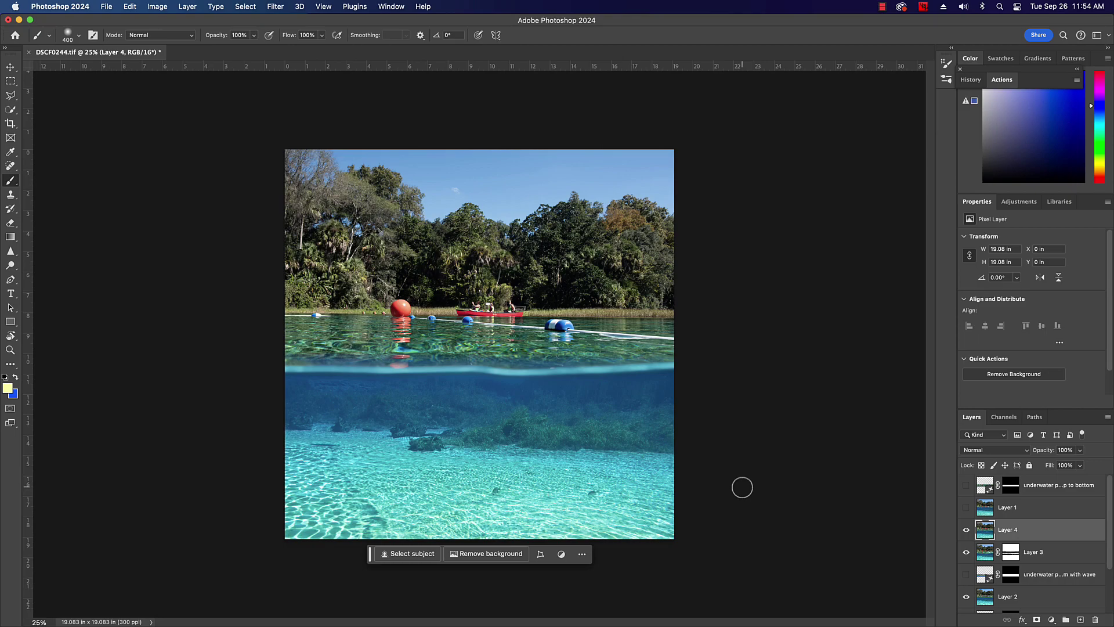
click(1050, 619)
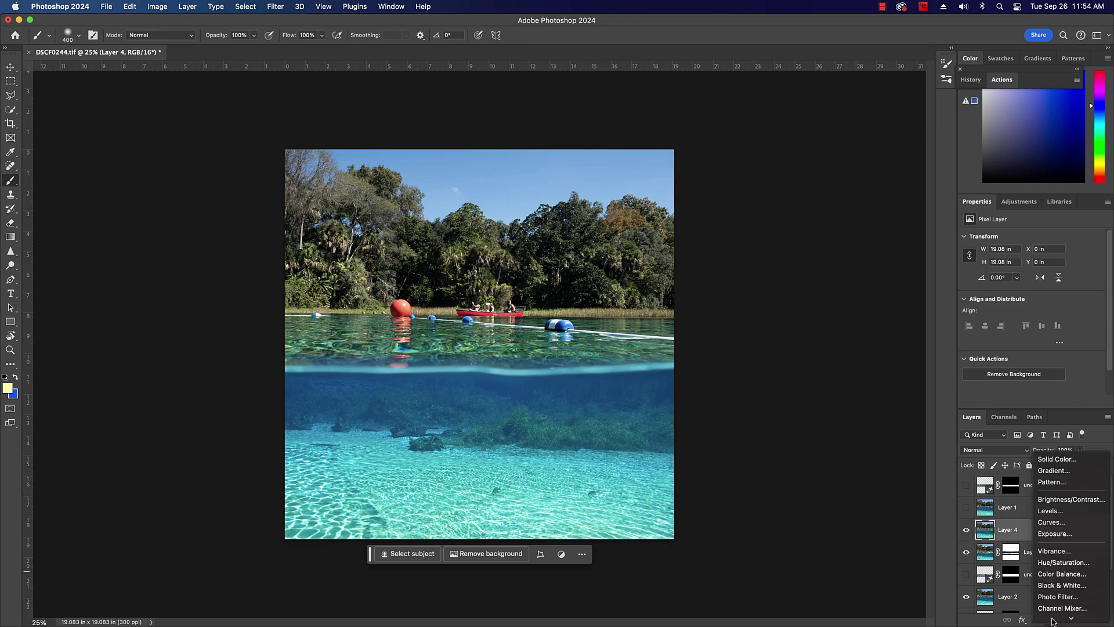
click(898, 401)
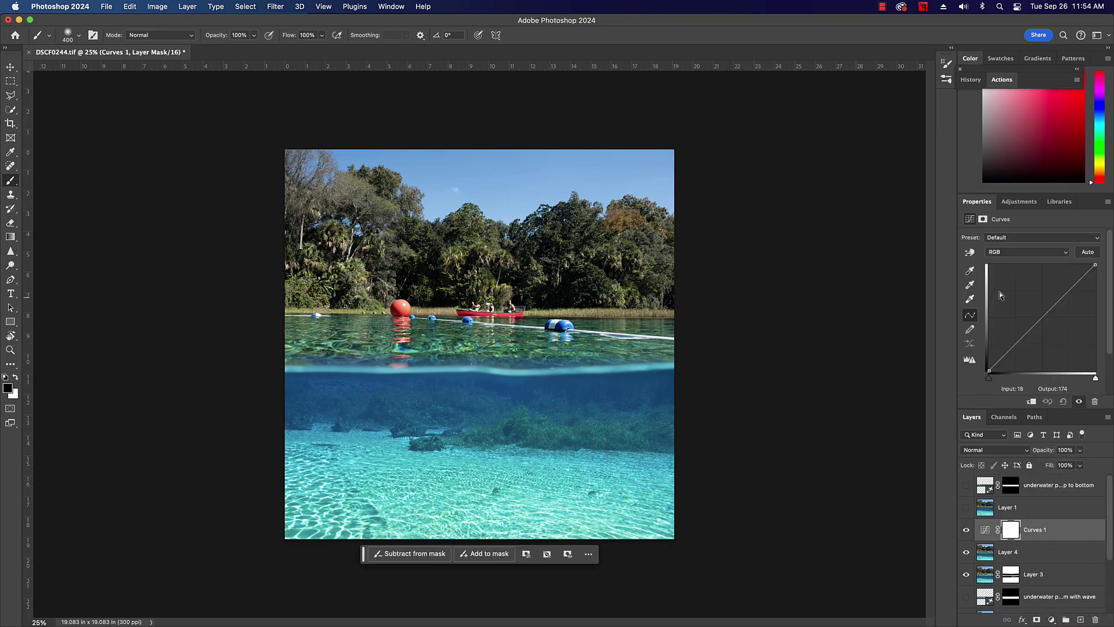
drag(1037, 321, 1039, 330)
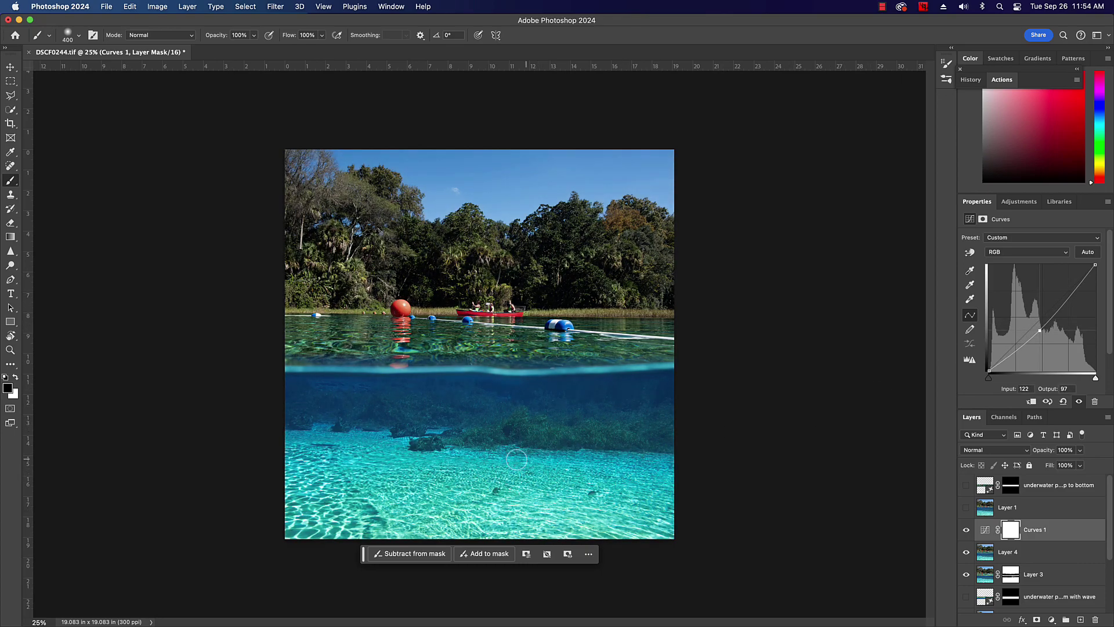
drag(1063, 307, 1061, 305)
- Draw a vertical black-to-white gradient on the Curves mask from the waterline down to the sandy bottom, limiting the adjustment to the underwater area
key(g)
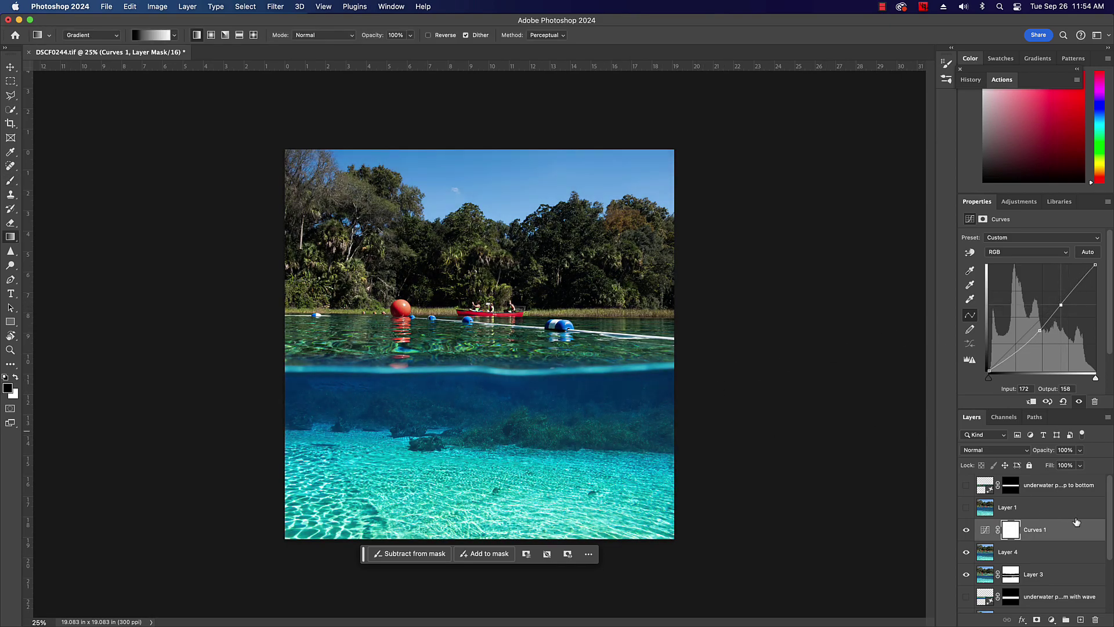
click(1010, 533)
drag(476, 363, 477, 465)
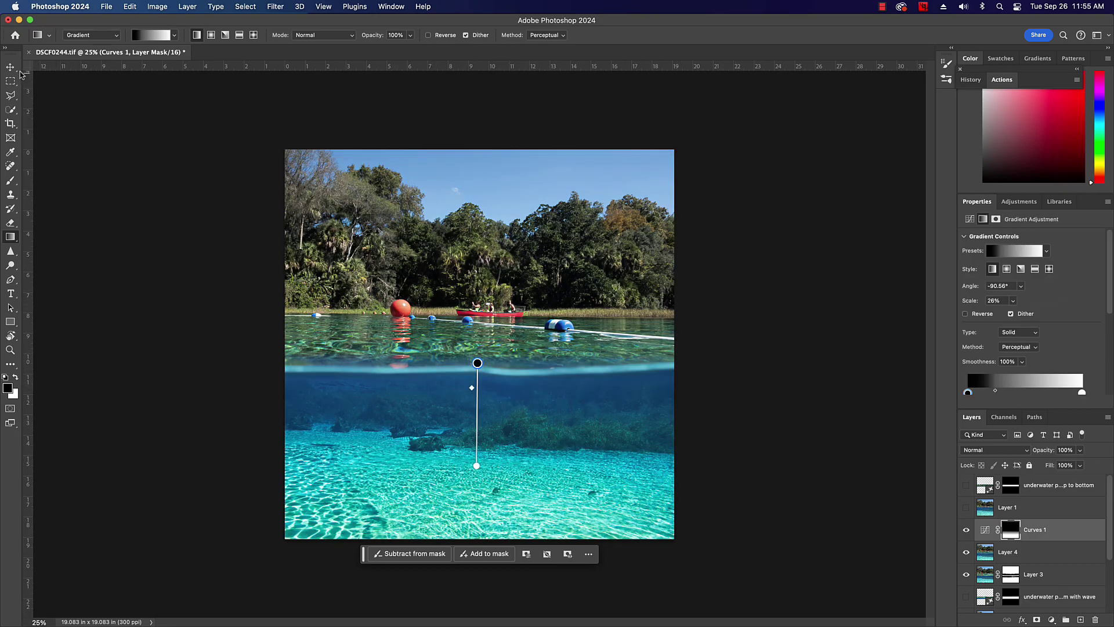
key(v)
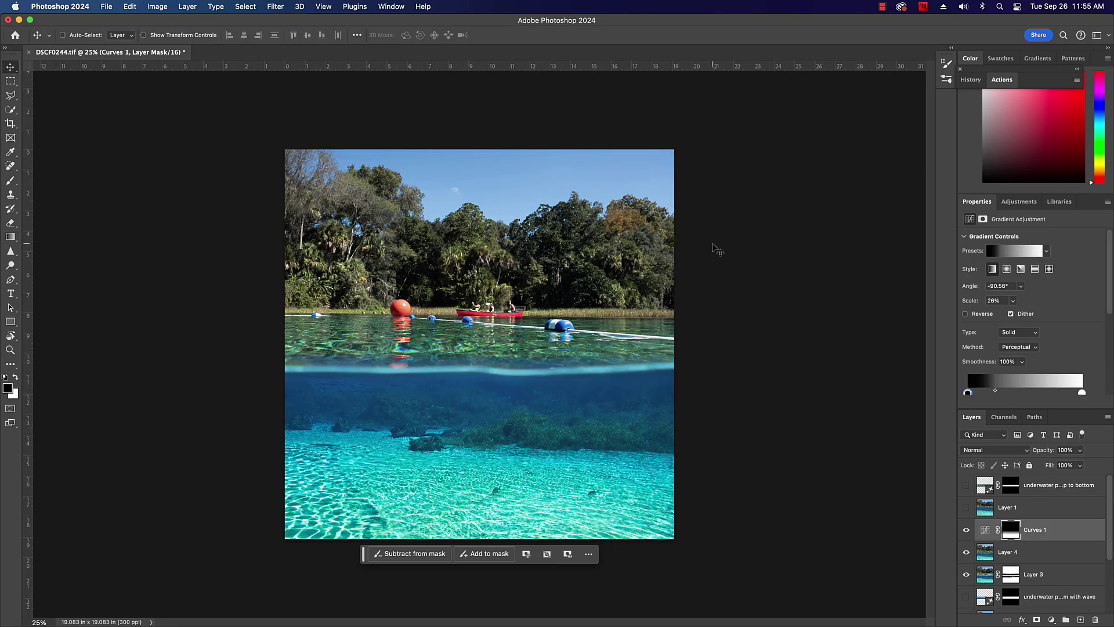
- Compare Layer 2 alone with the full composite, and hide the Background, DSCF0244.tif and Load Layers layers
key(super+0)
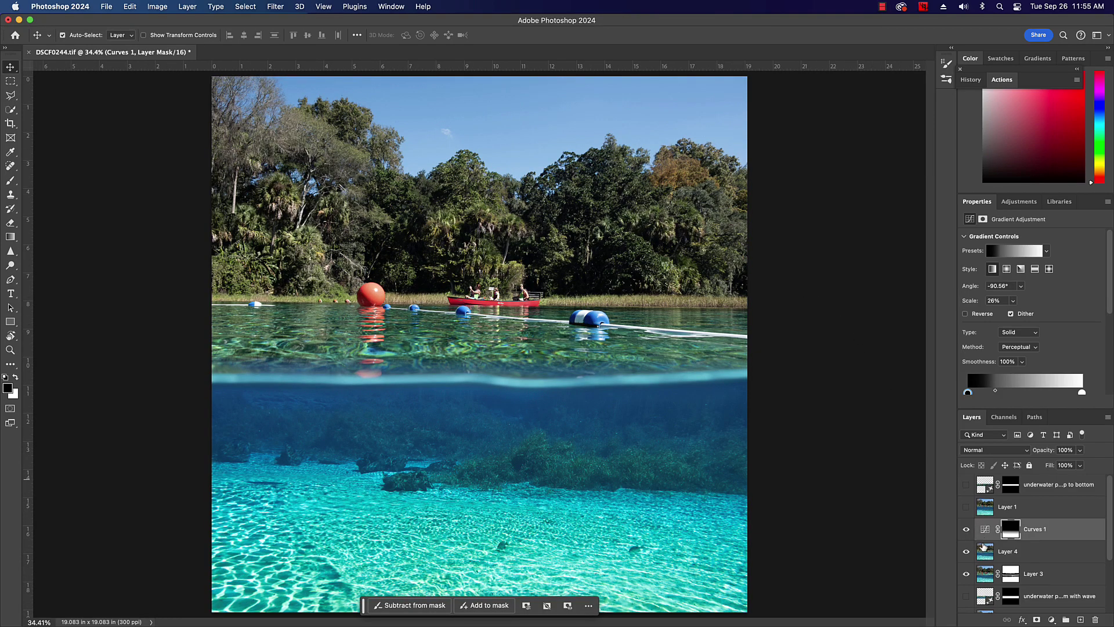
scroll(980, 546, down, 4)
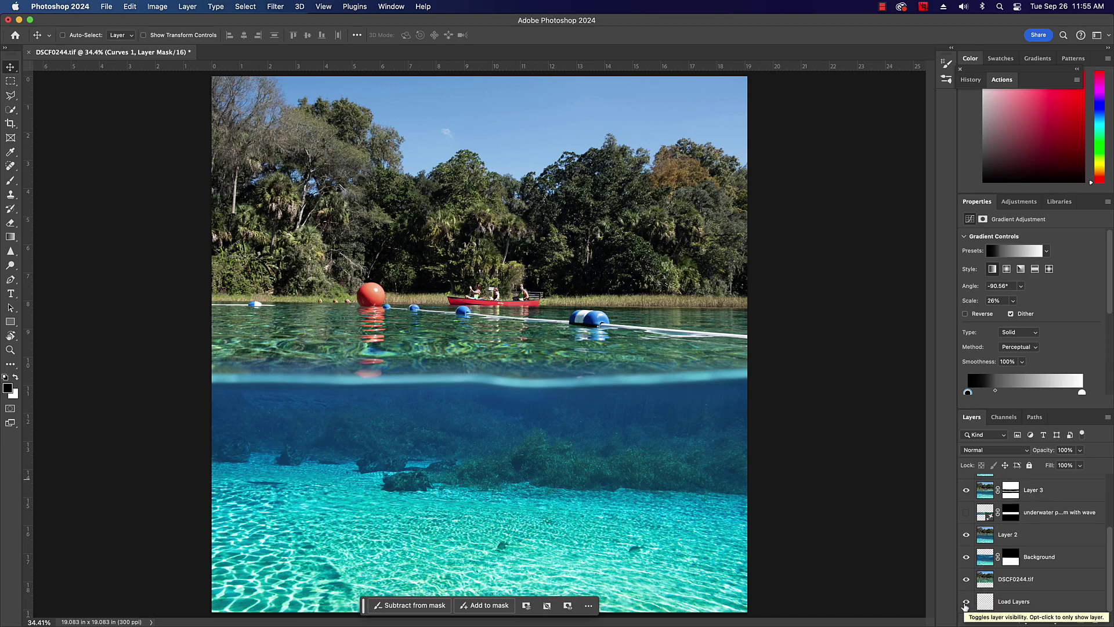
alt+click(966, 535)
alt+click(966, 534)
alt+click(966, 535)
alt+click(966, 534)
alt+click(966, 535)
alt+click(966, 534)
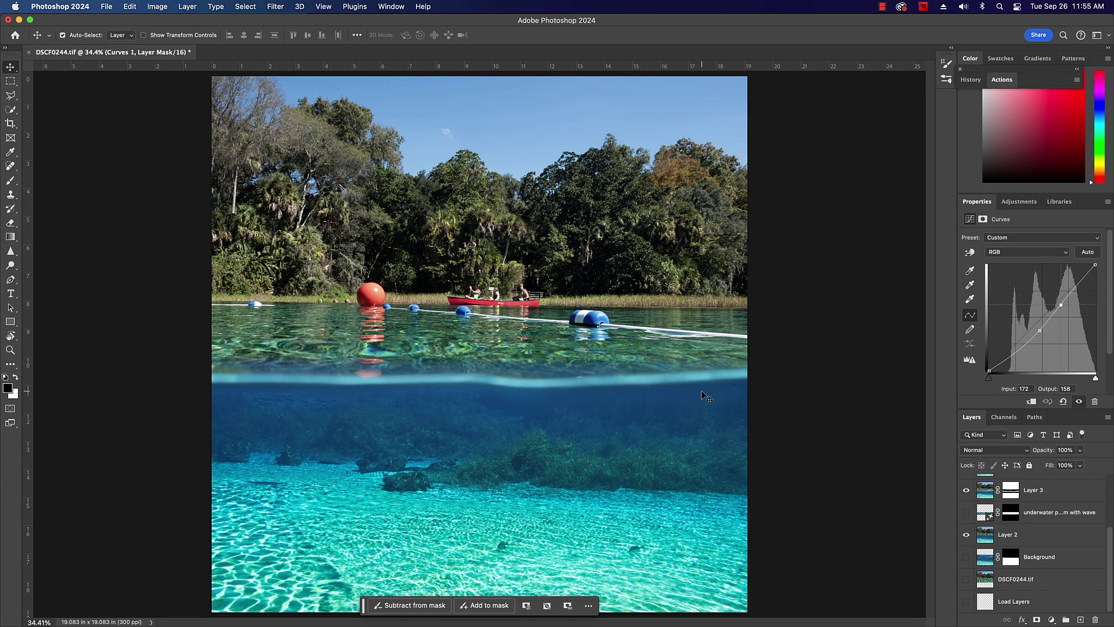
key(super+minus)
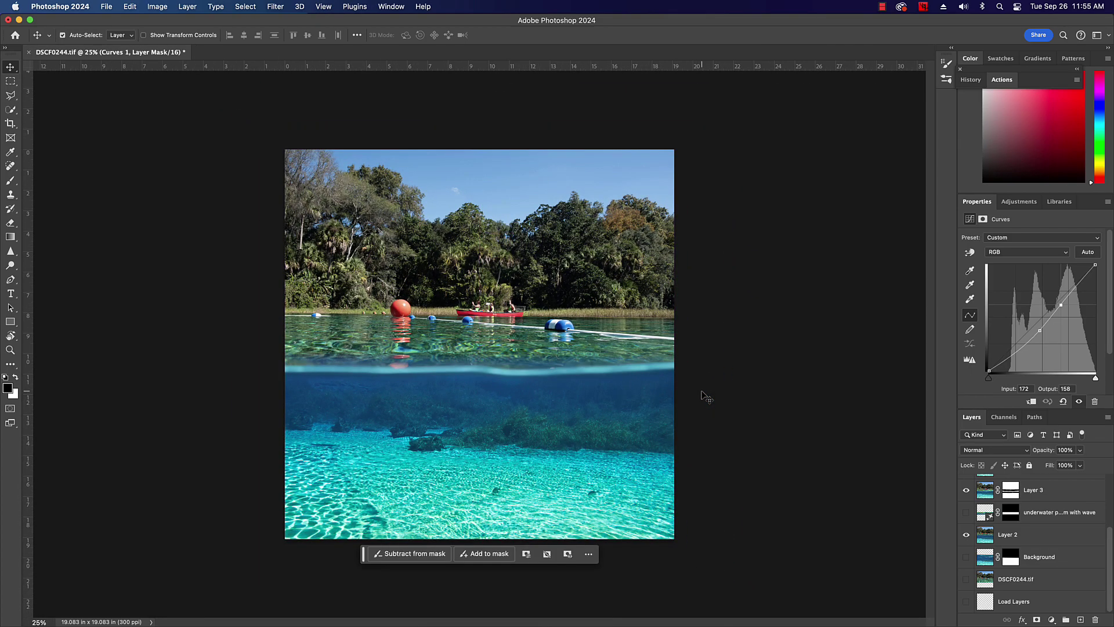